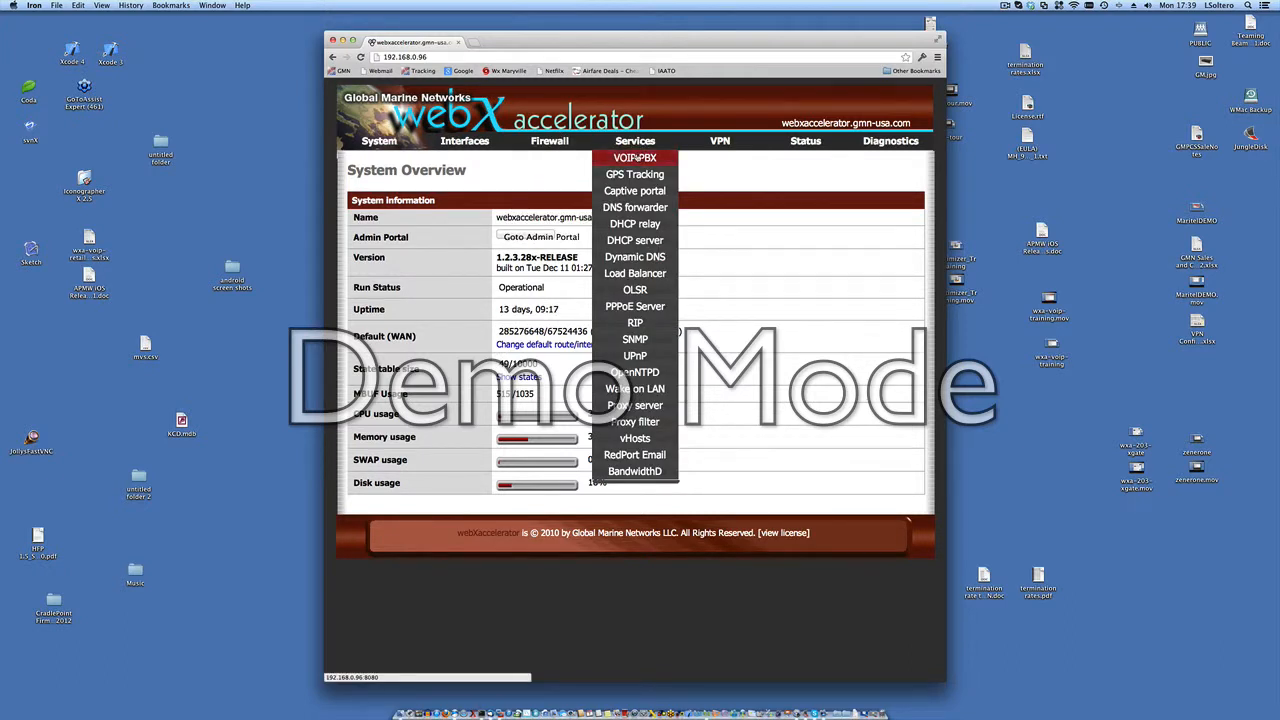
Step: Open the VOIP-PBX service and log in with the prefilled superadmin credentials, dismissing the offer to save the login
click(636, 157)
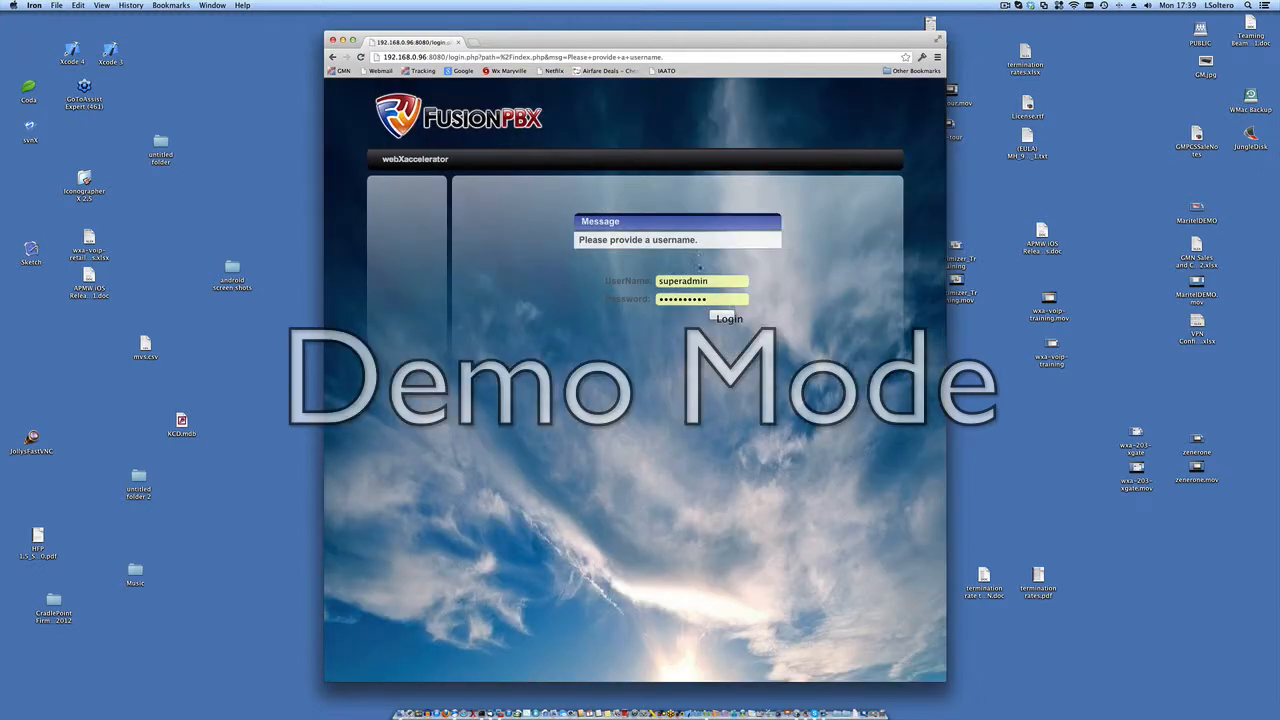
click(718, 318)
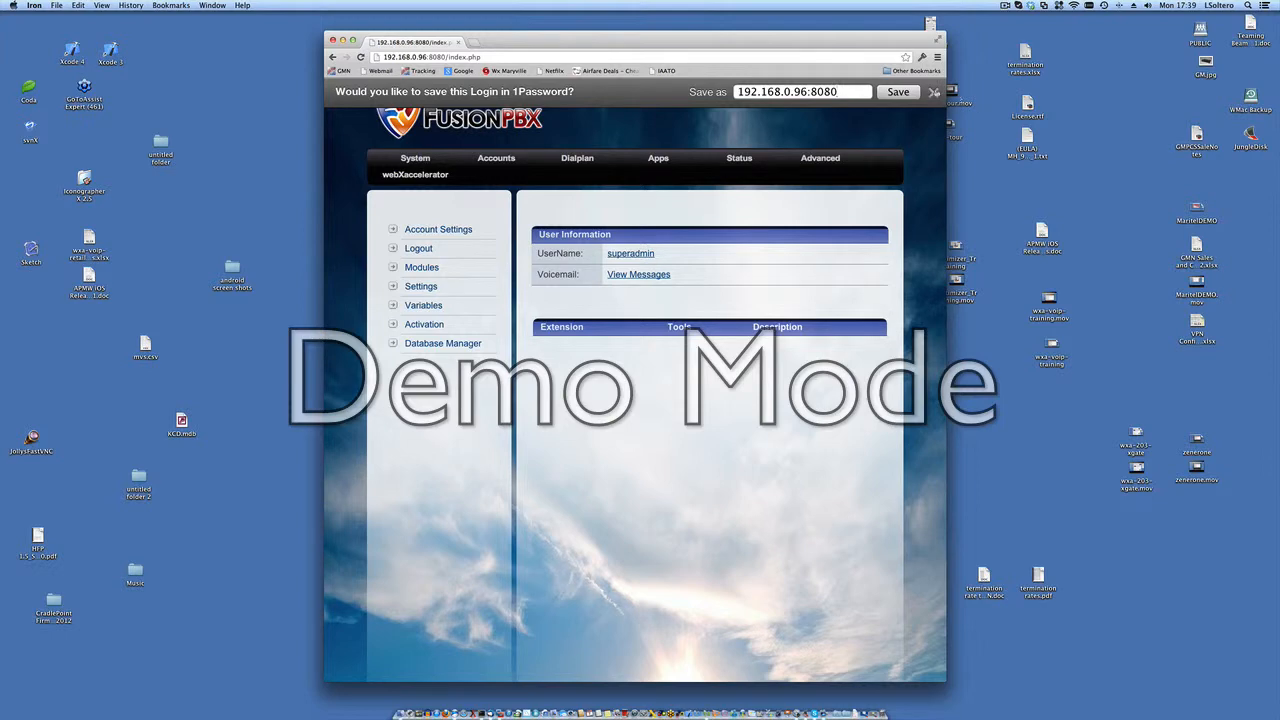
click(933, 92)
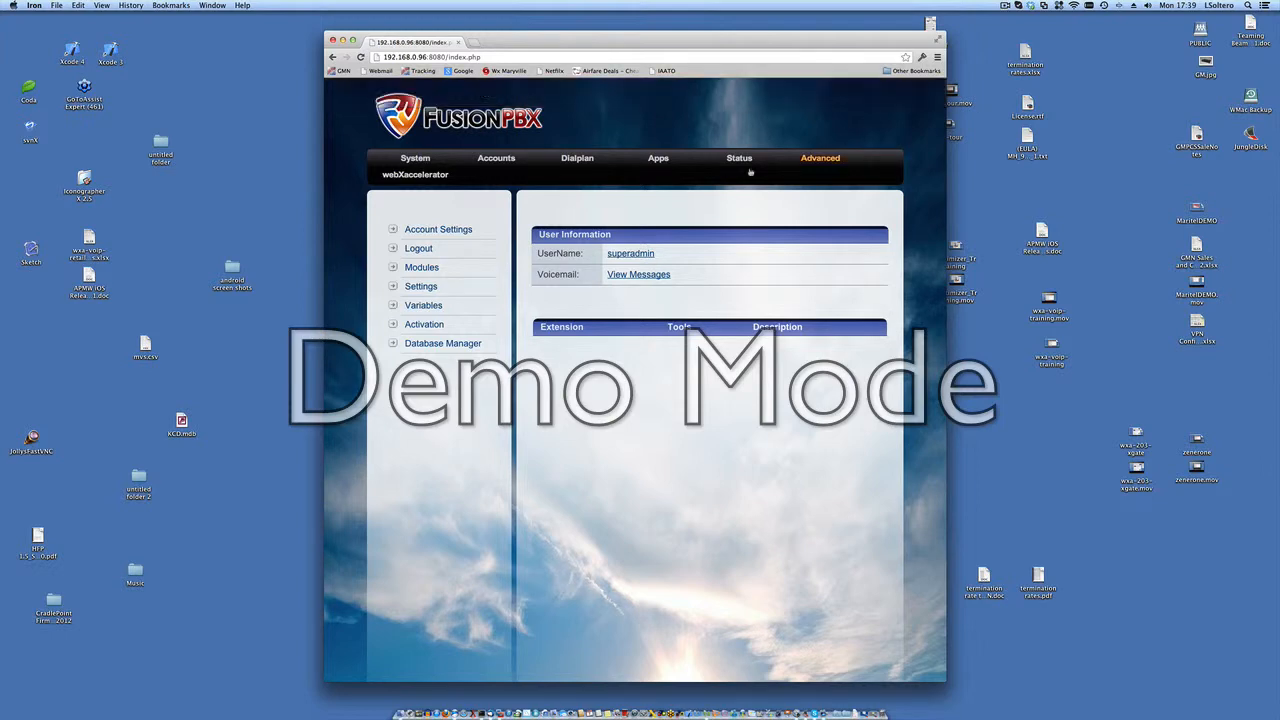
Step: Open the Activation page and review the decoder status, activation key section and analog line settings for A1 to A4
click(417, 330)
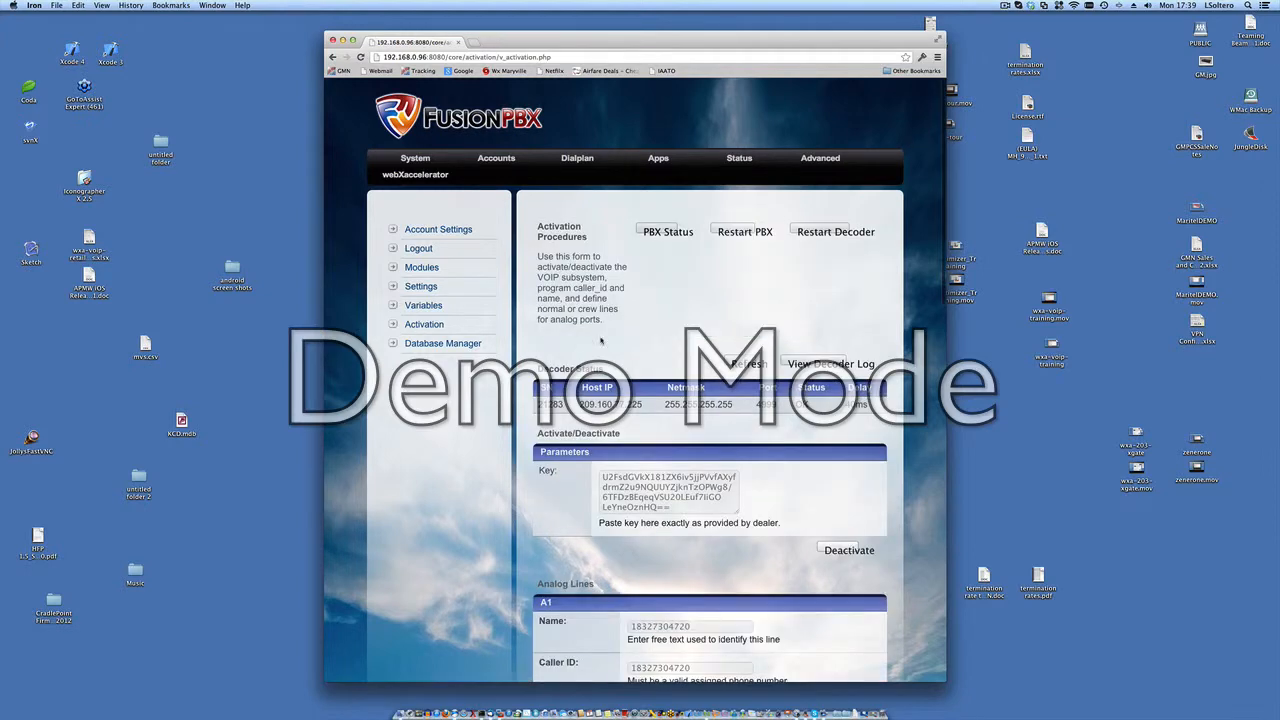
scroll(848, 435, down, 5)
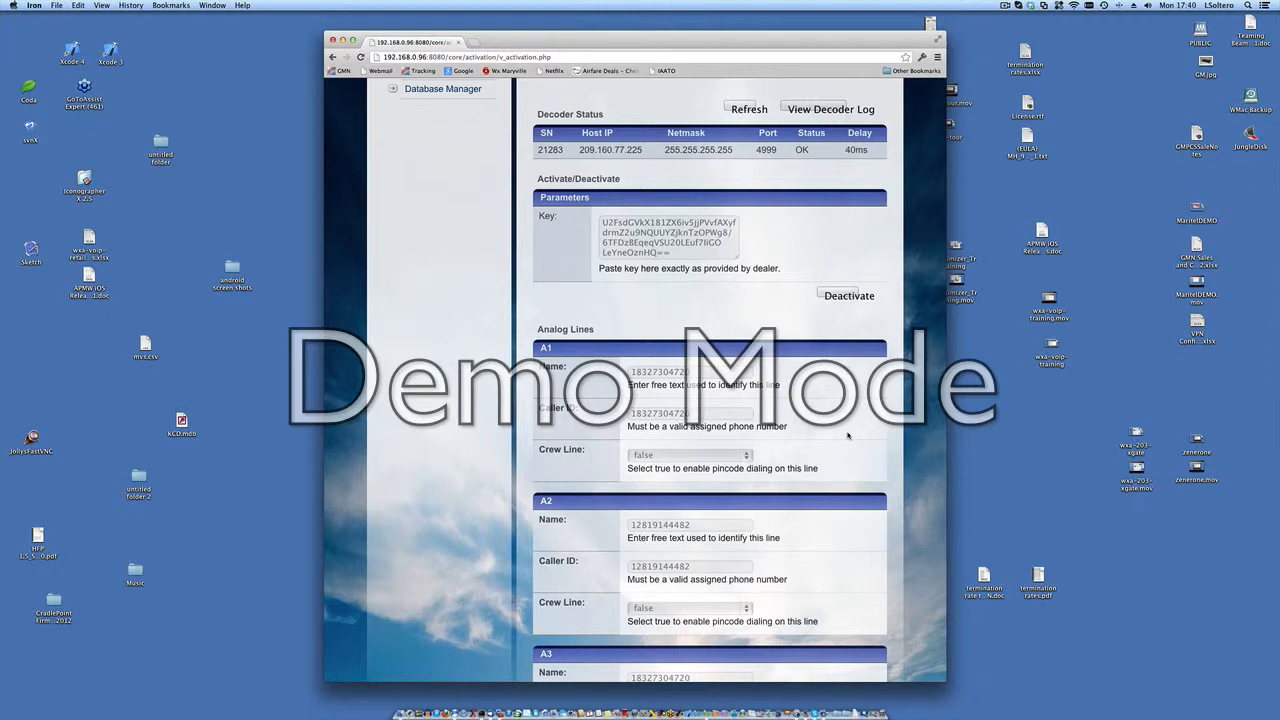
scroll(848, 435, down, 3)
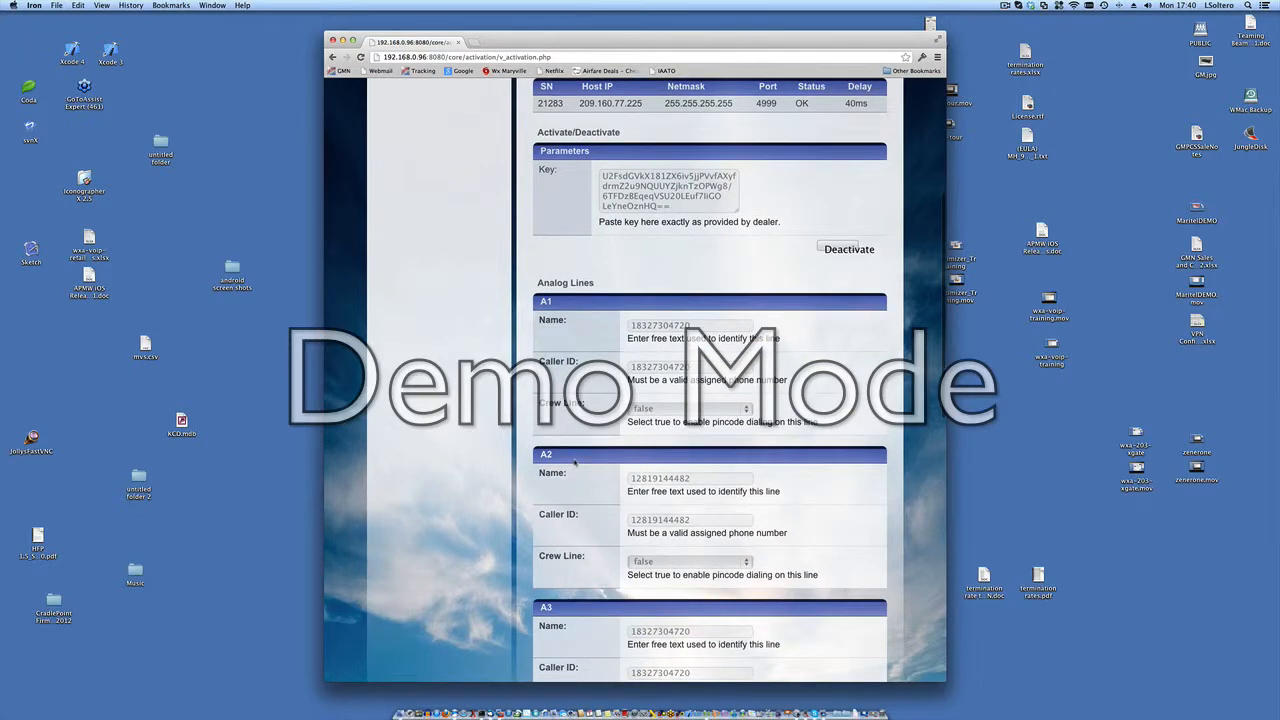
scroll(575, 458, down, 5)
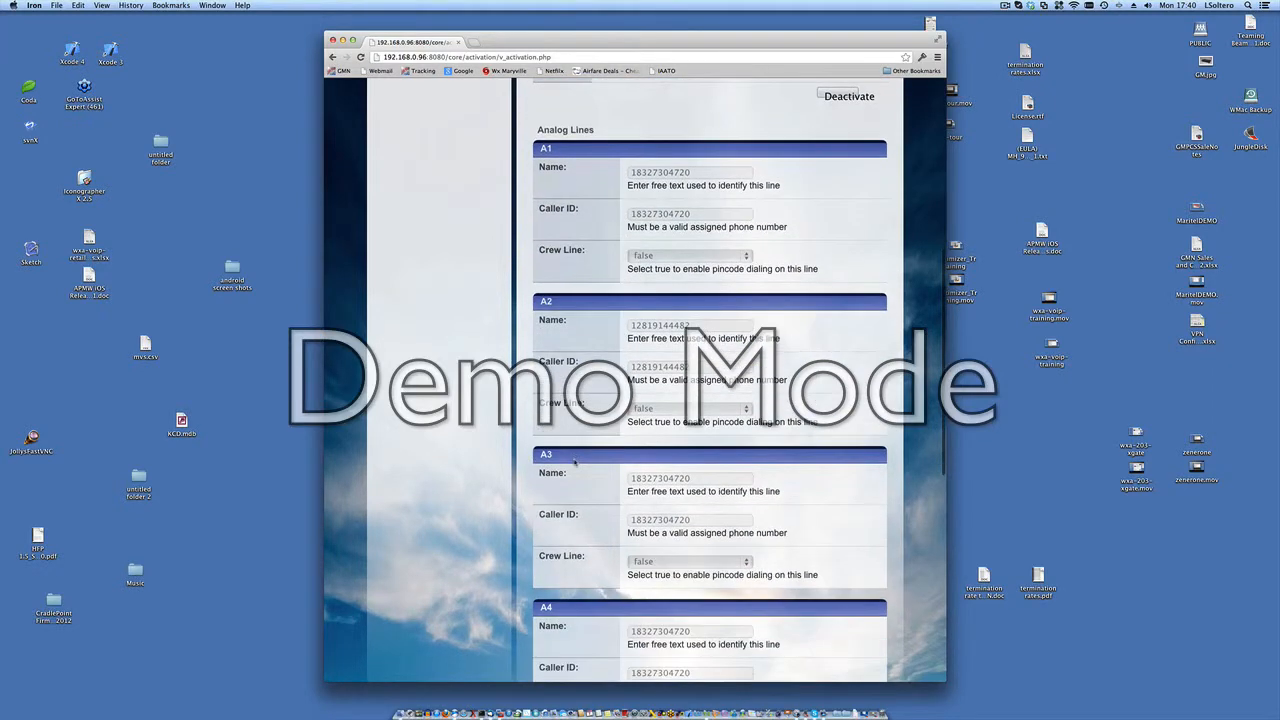
scroll(614, 485, down, 3)
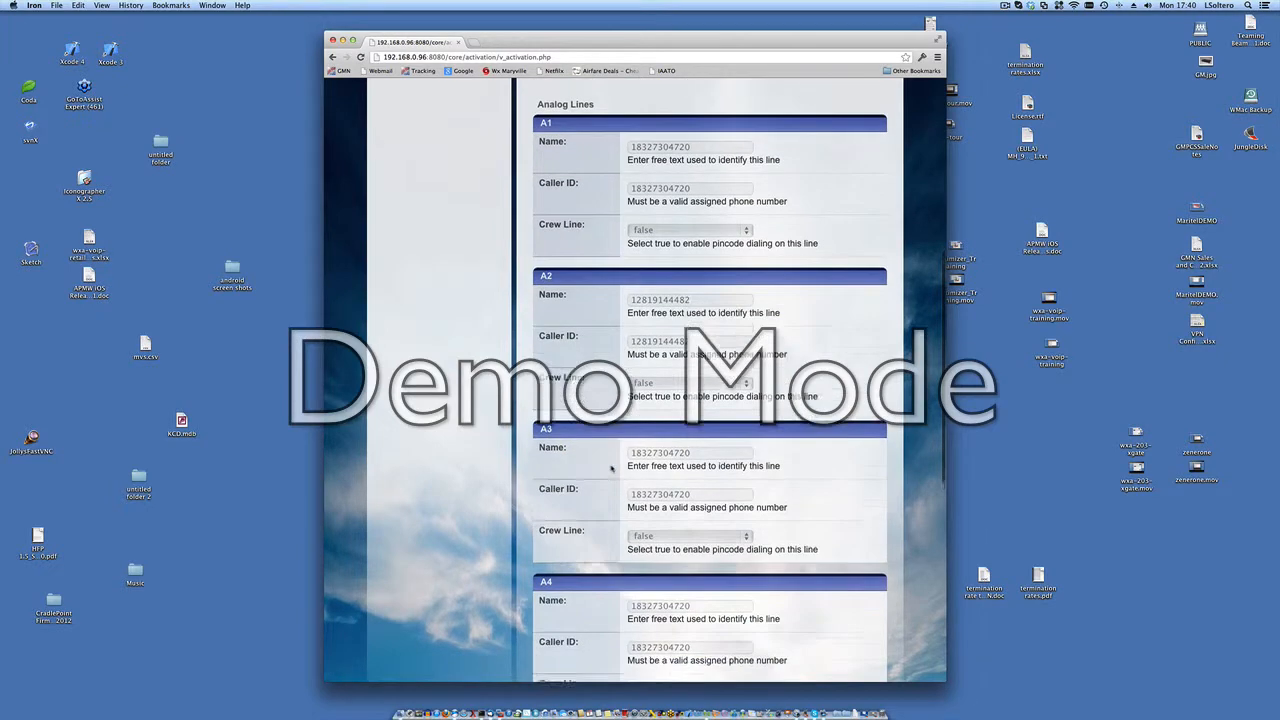
scroll(613, 598, up, 6)
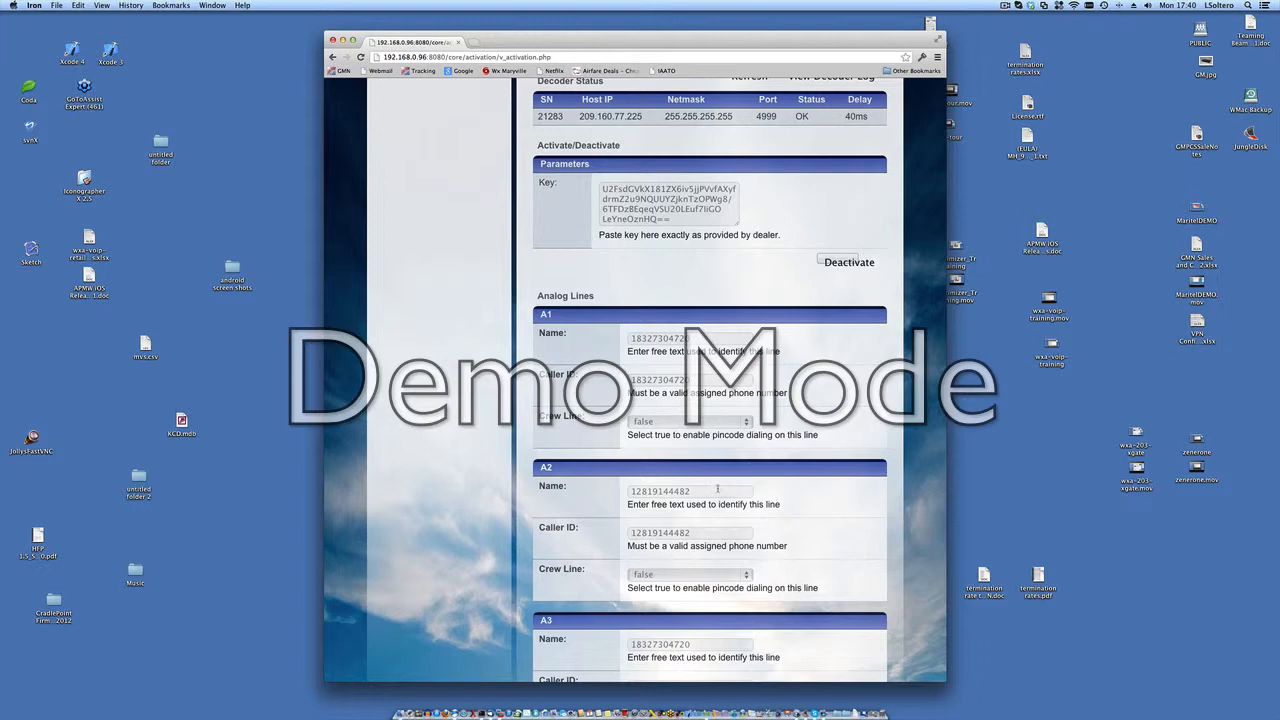
scroll(830, 428, up, 1)
scroll(832, 427, up, 1)
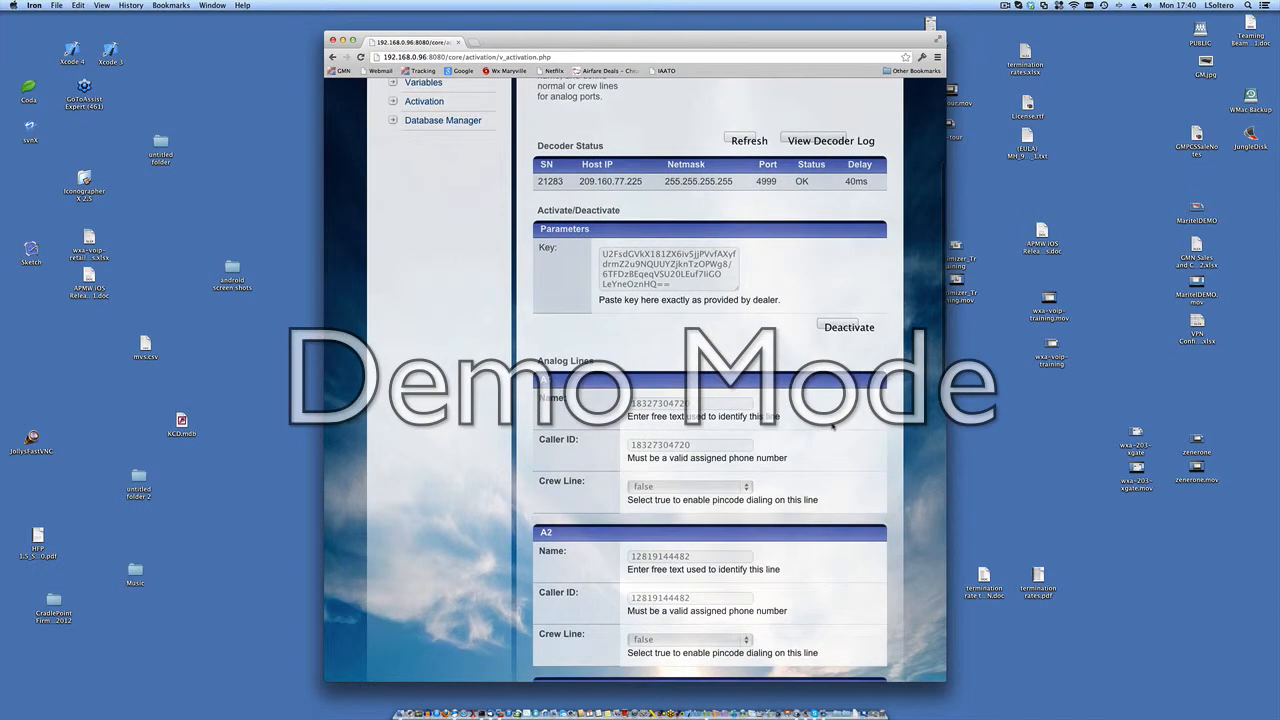
scroll(832, 427, down, 3)
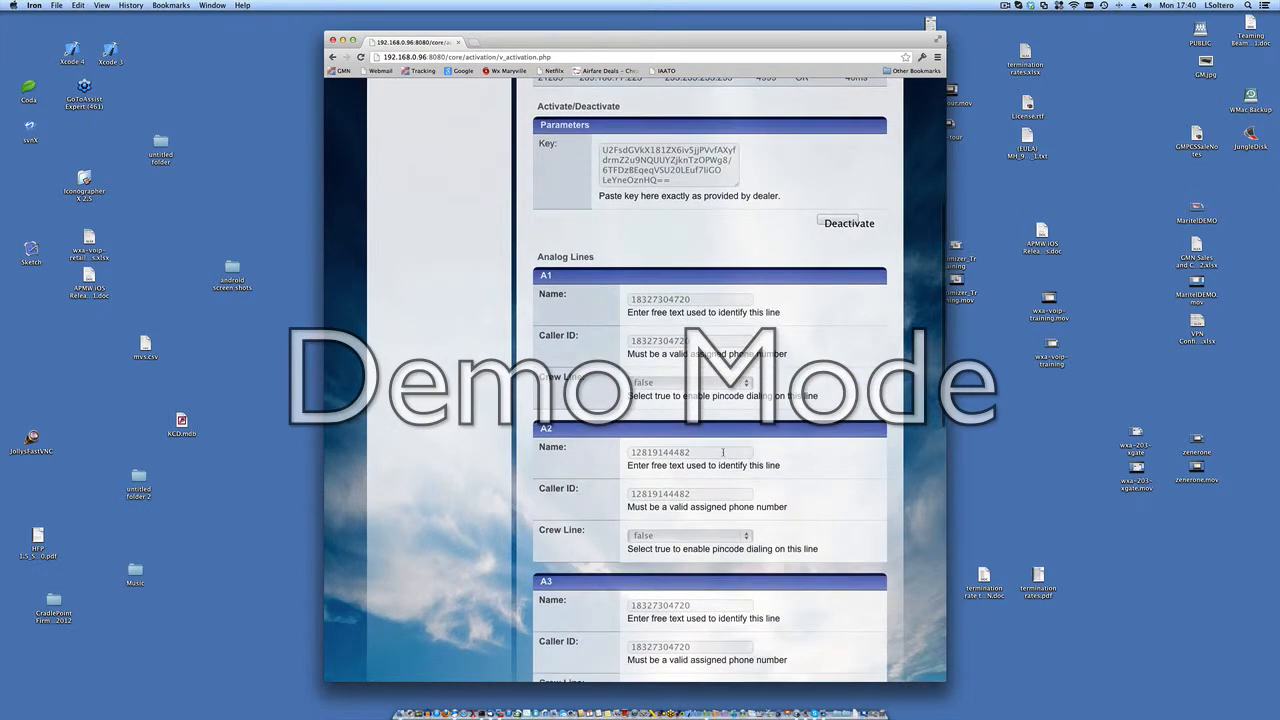
Step: Inspect analog line A2's Name, Caller ID and Crew Line fields, and look over the other lines down to the end of the form
click(723, 452)
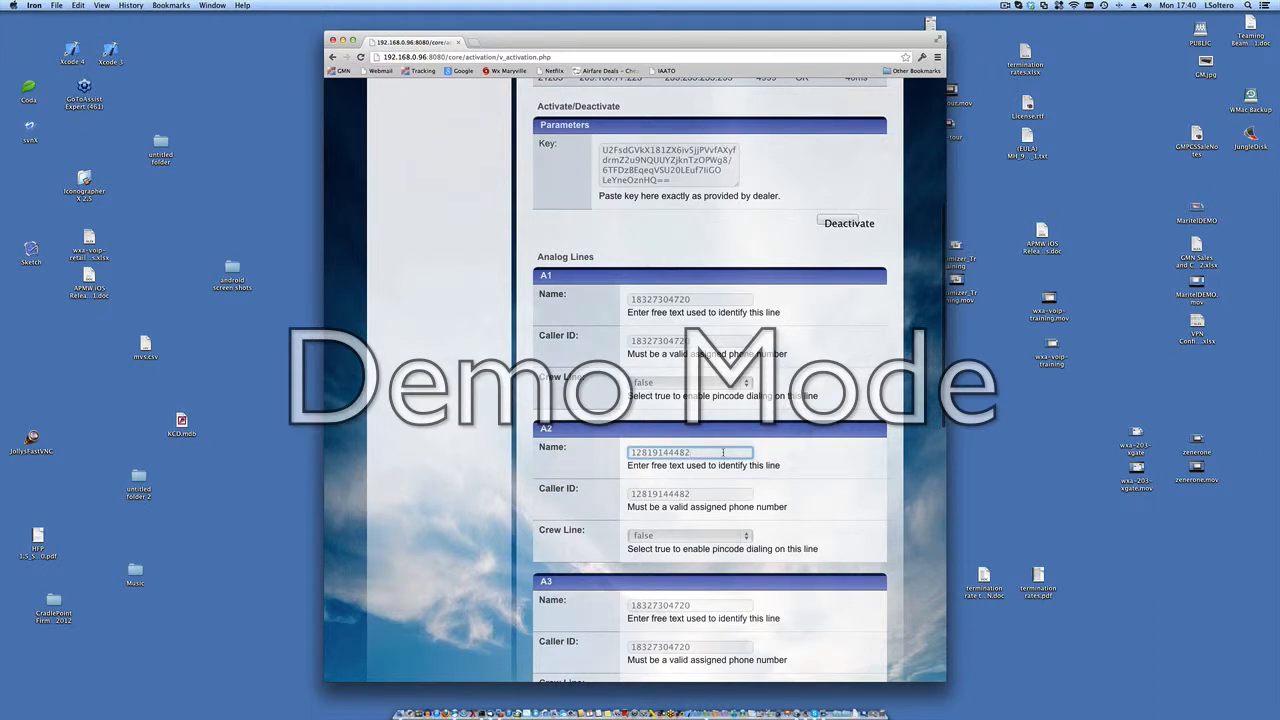
click(717, 494)
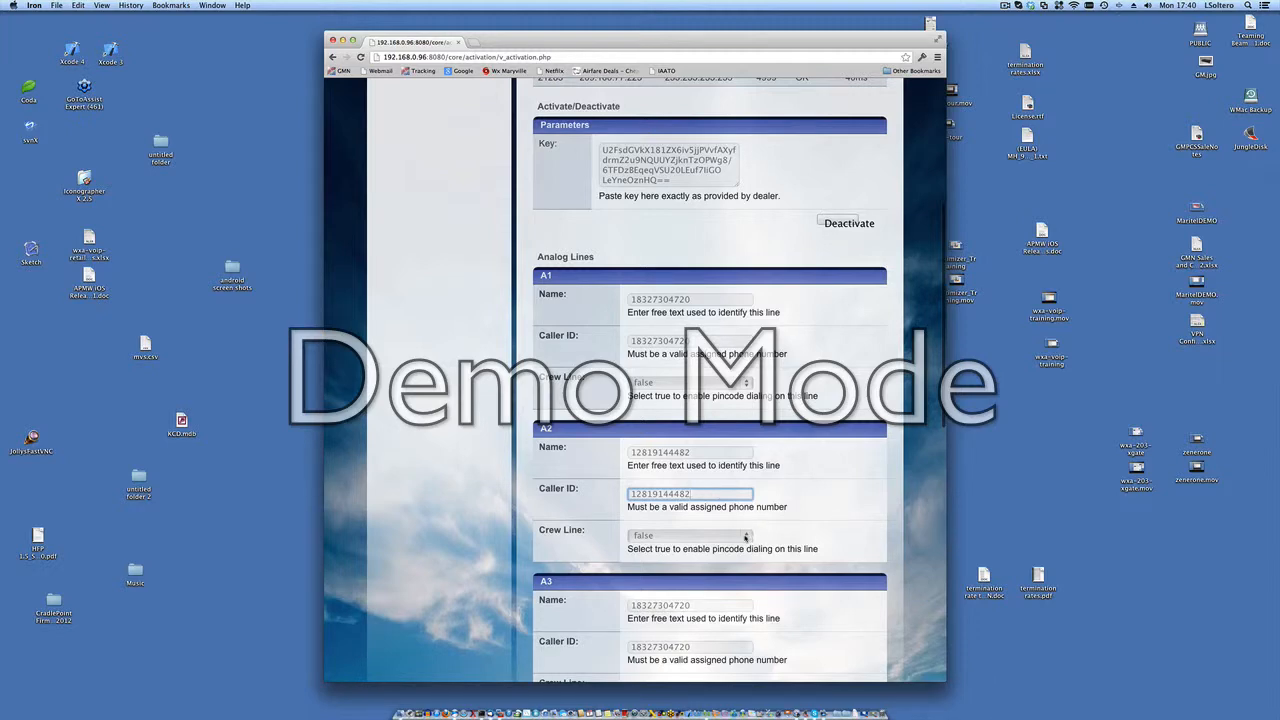
scroll(808, 540, down, 8)
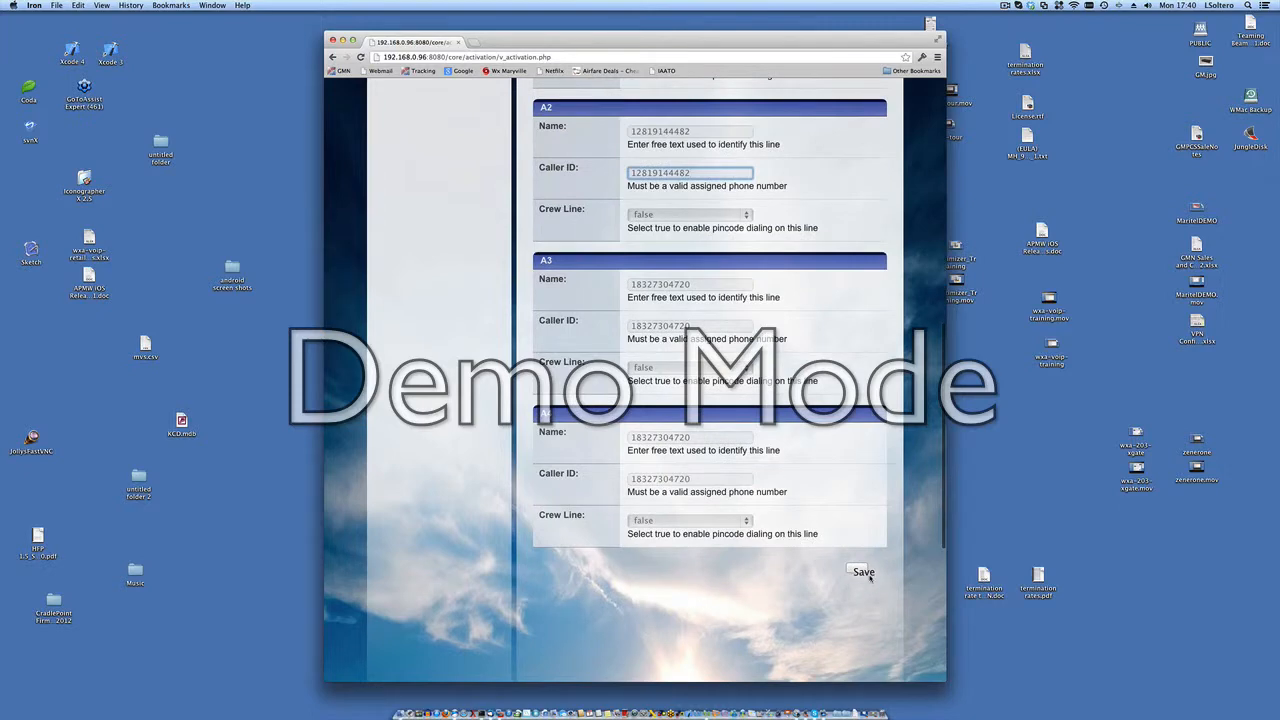
scroll(870, 578, up, 3)
scroll(870, 578, up, 1)
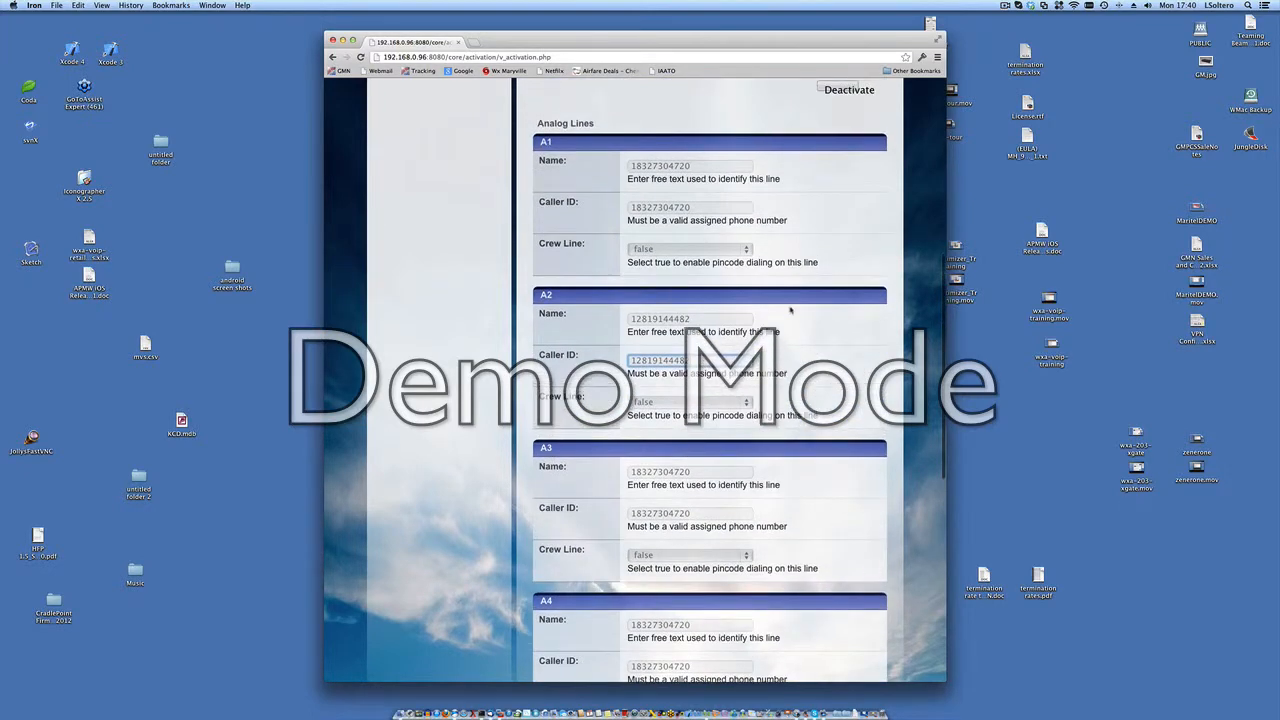
scroll(816, 404, down, 2)
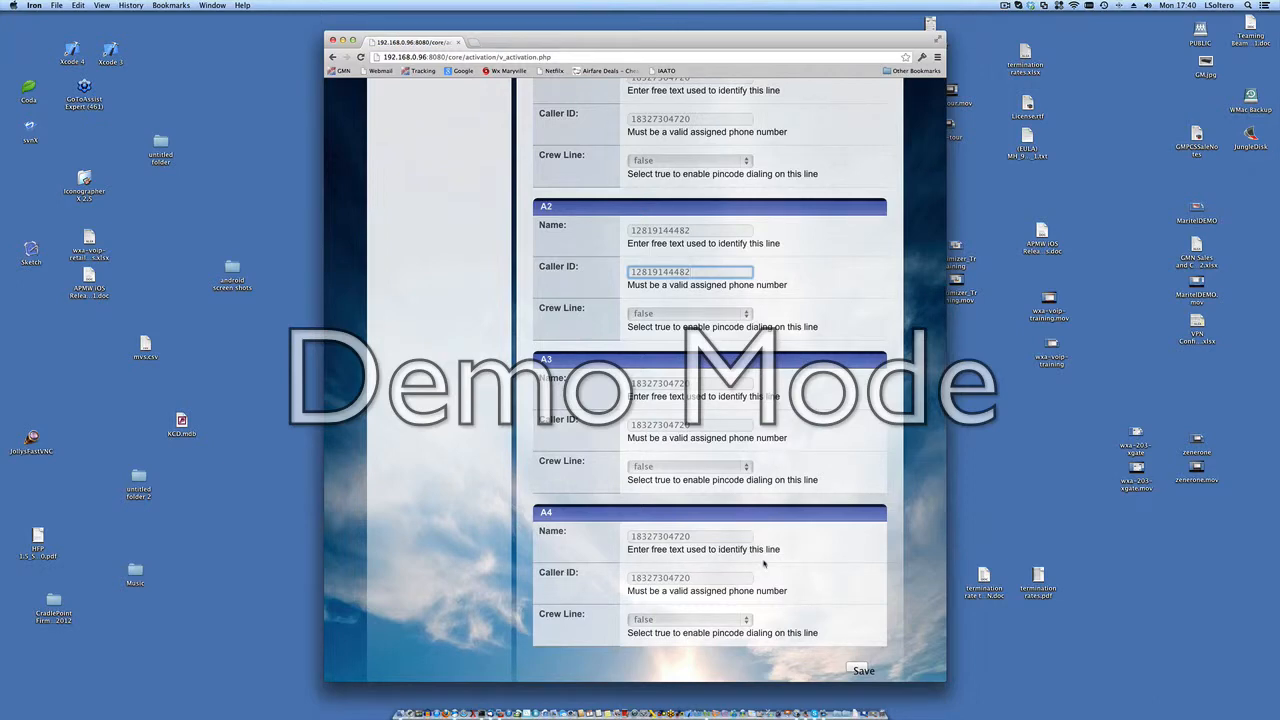
scroll(801, 490, up, 1)
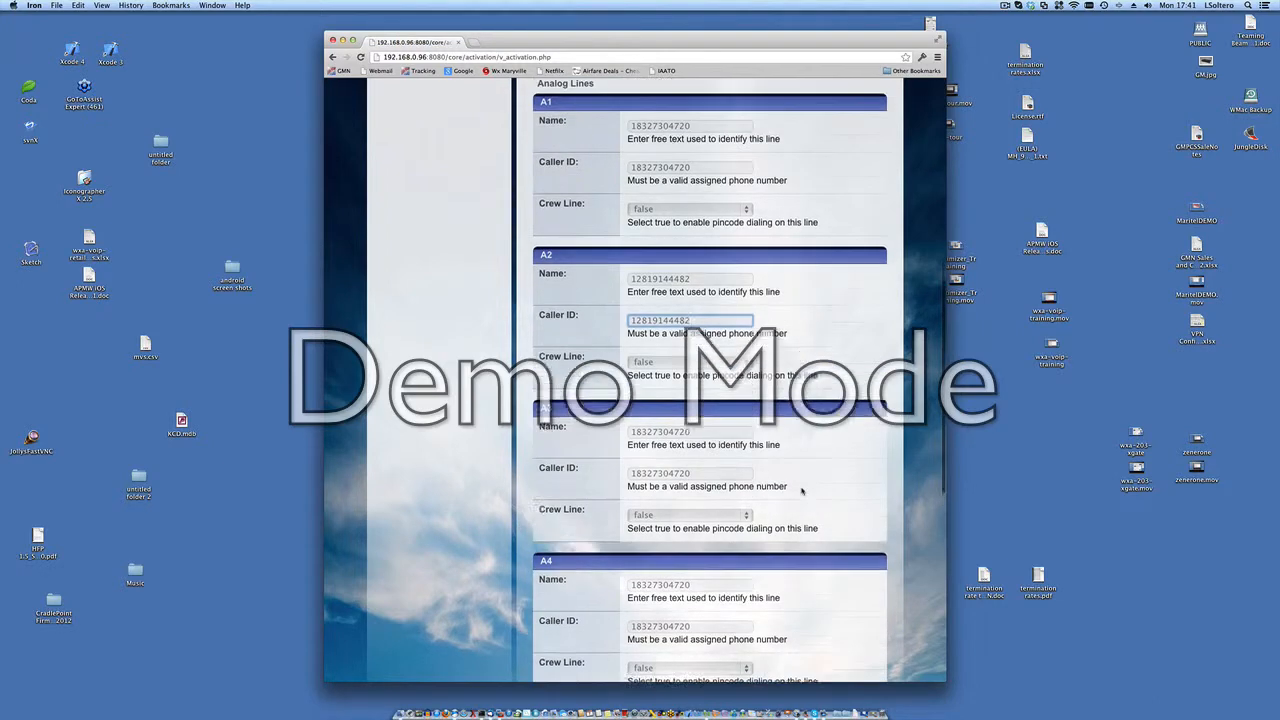
scroll(801, 490, up, 1)
scroll(801, 490, up, 5)
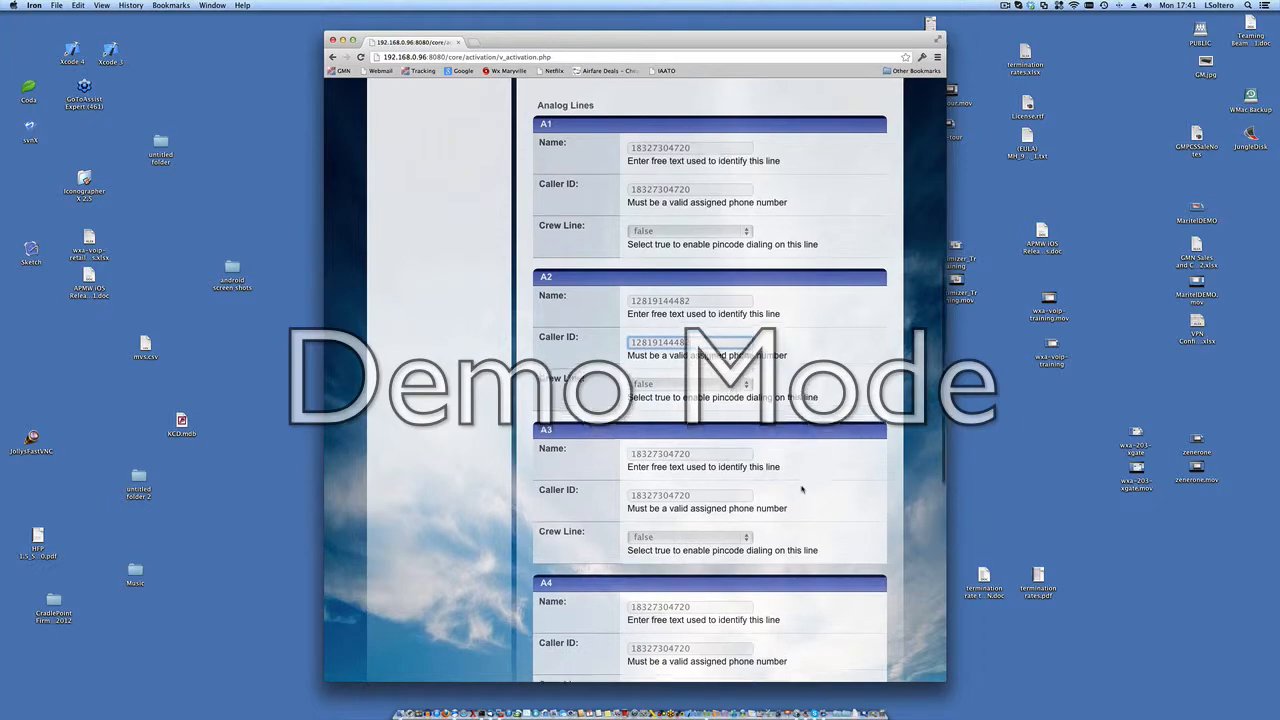
scroll(801, 490, up, 5)
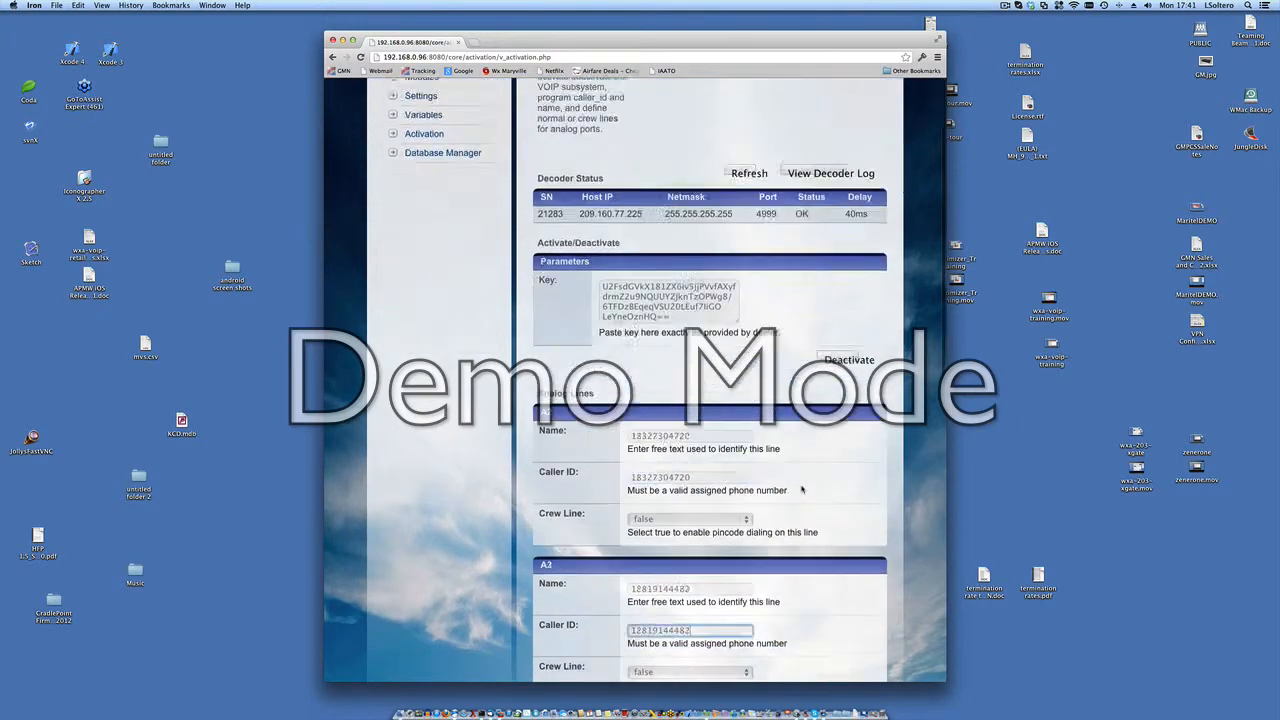
scroll(801, 490, down, 10)
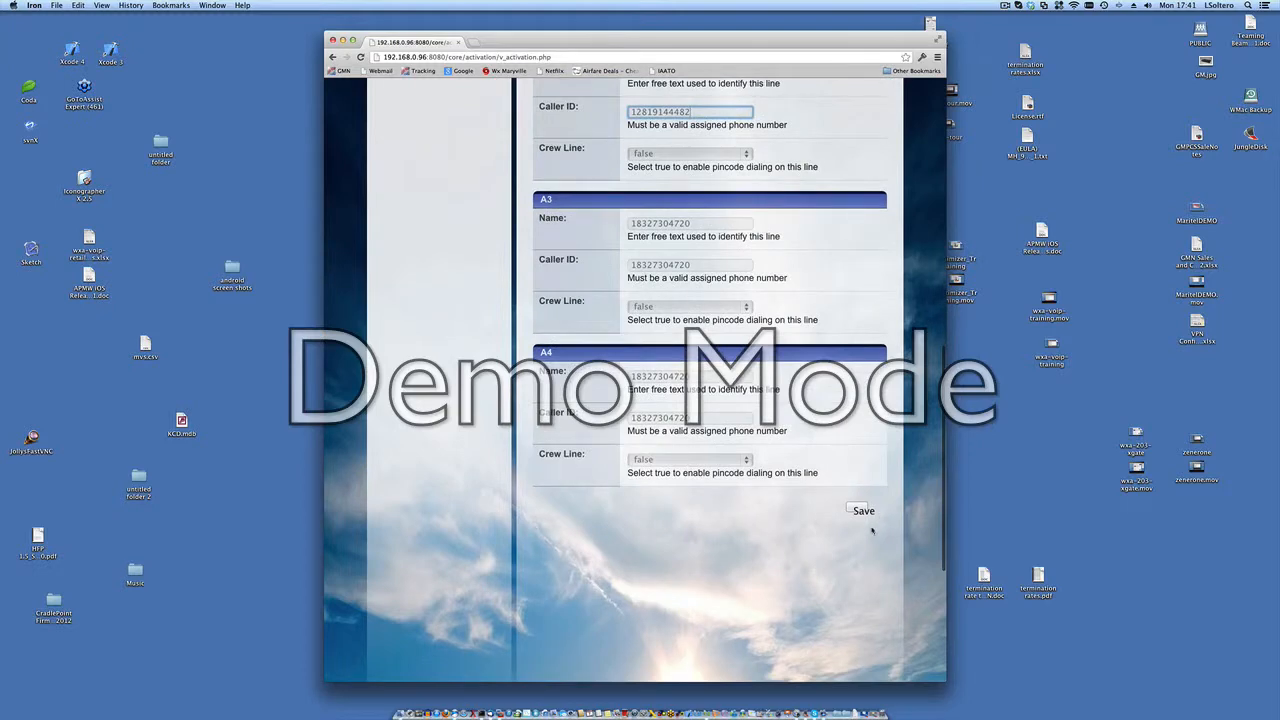
scroll(860, 512, up, 15)
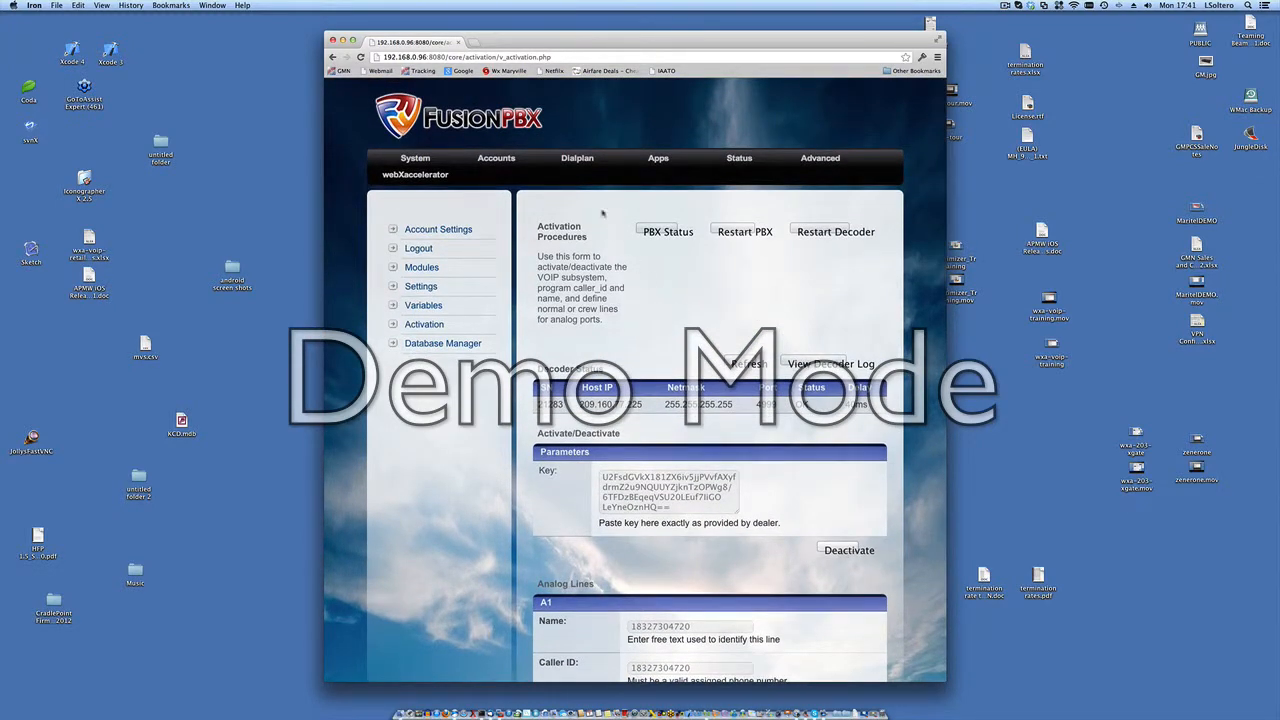
Step: Open the dialplan's Inbound Routes list and review the WelcomeIVR, XFS Hunt Group and XFS Line entries
click(577, 157)
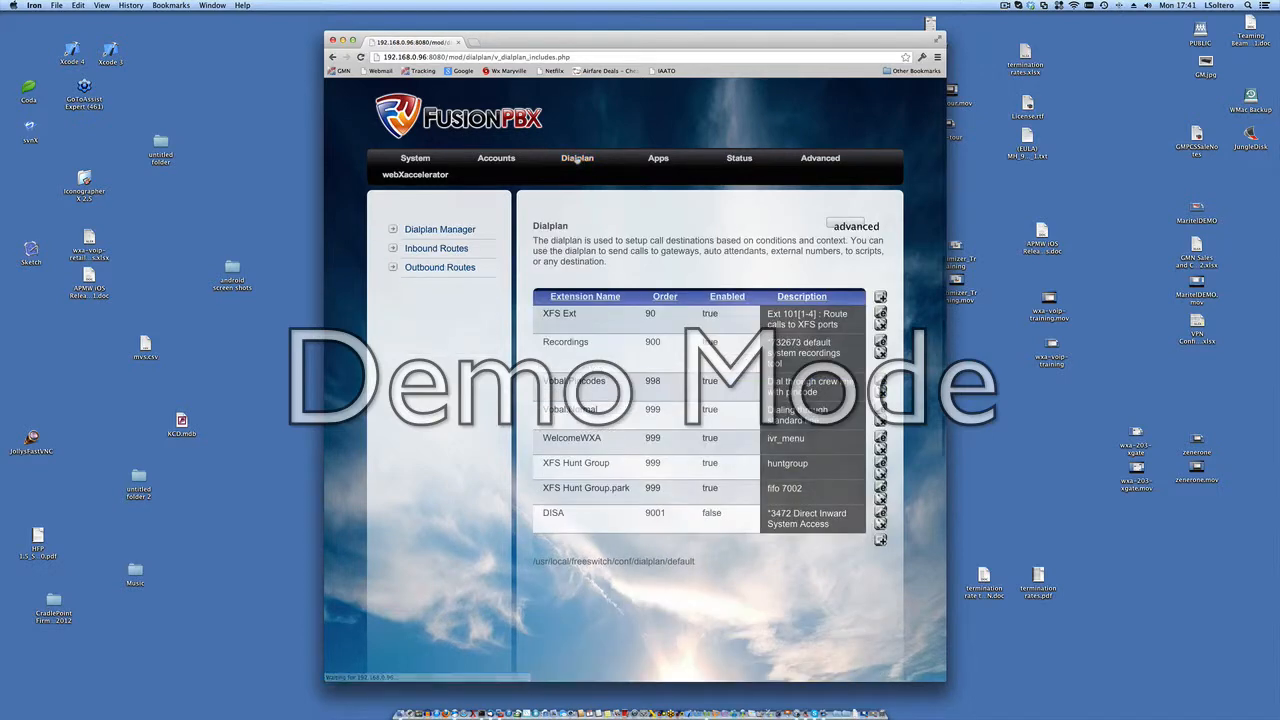
click(446, 252)
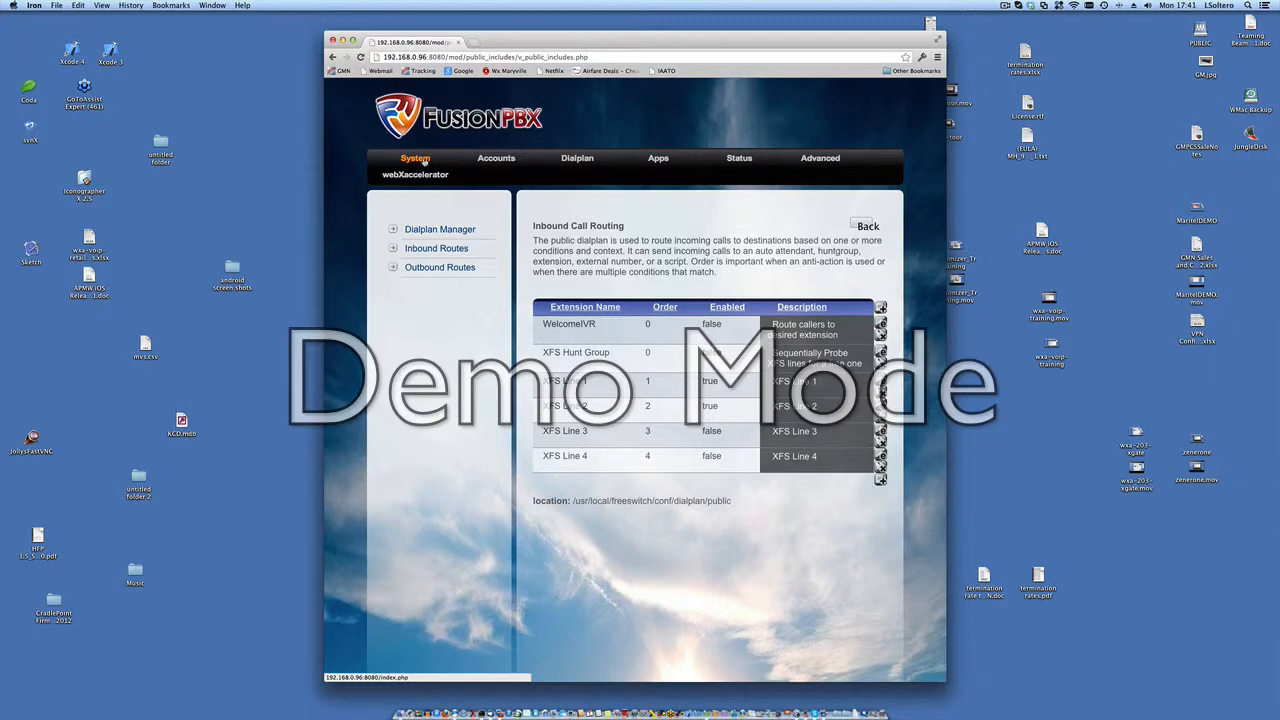
Step: Return to the Activation page and recheck the analog line settings, ignoring the unreadable disk alert
click(424, 160)
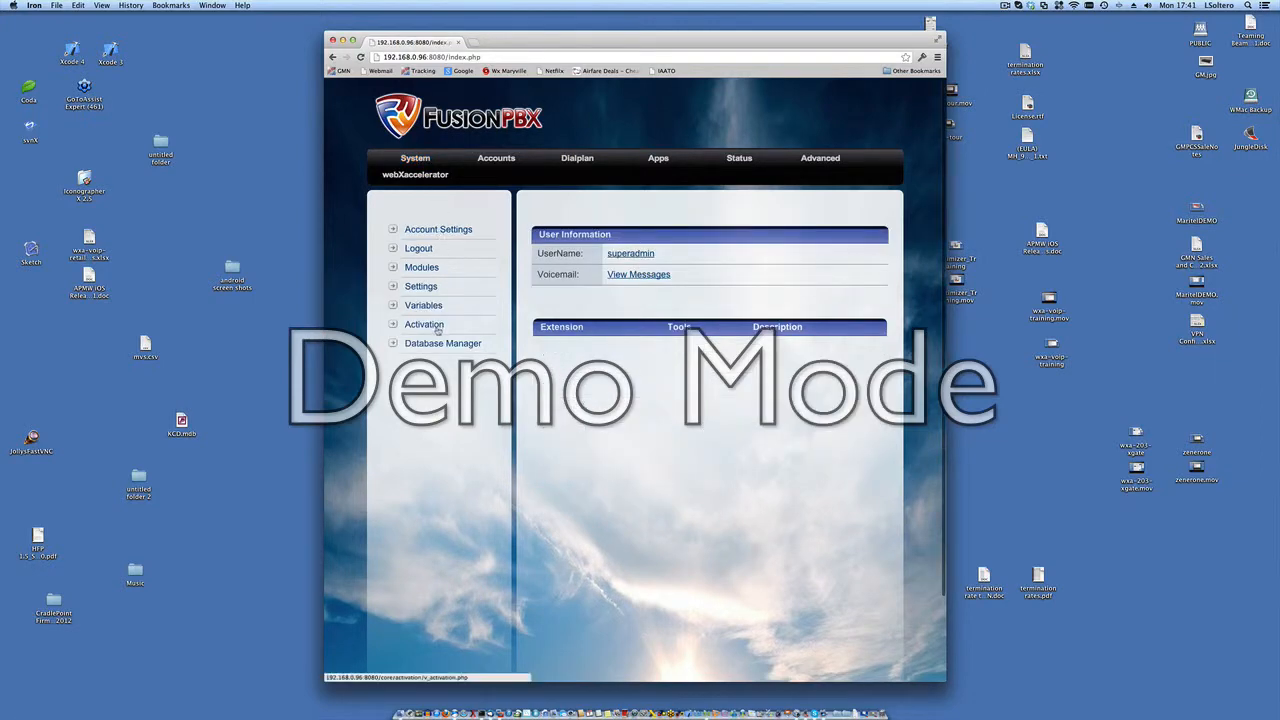
click(437, 331)
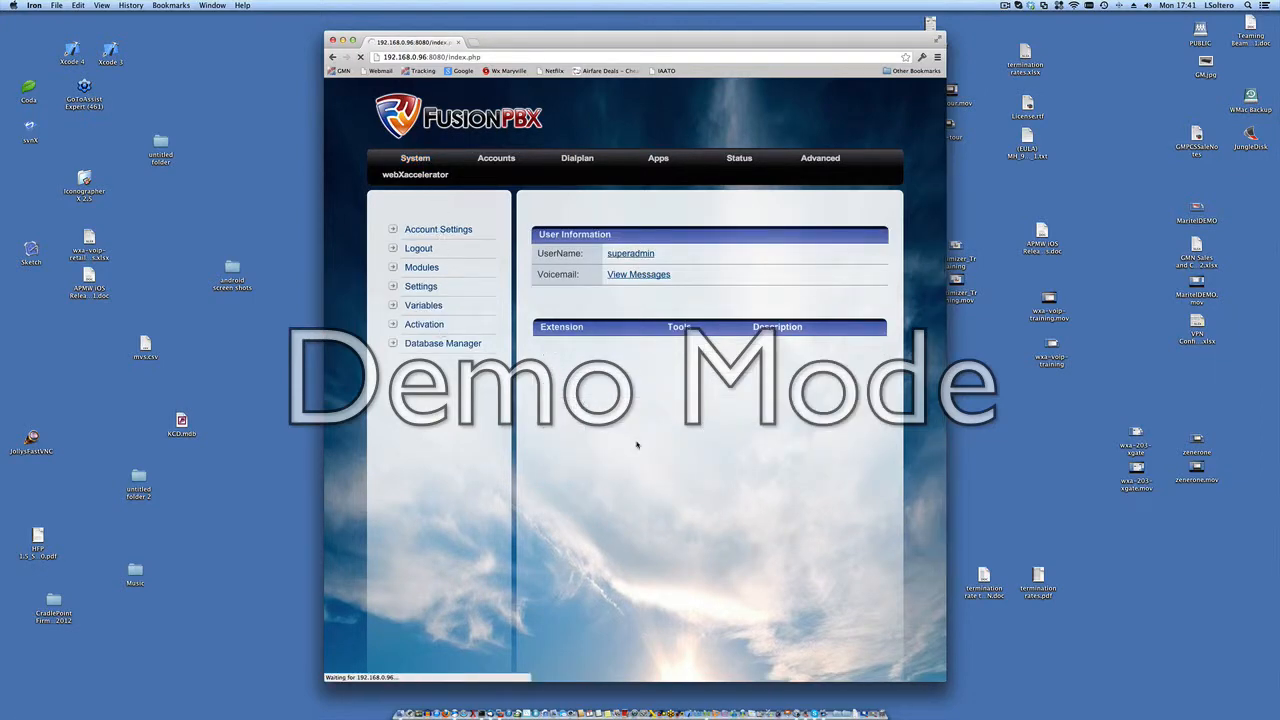
scroll(762, 493, down, 5)
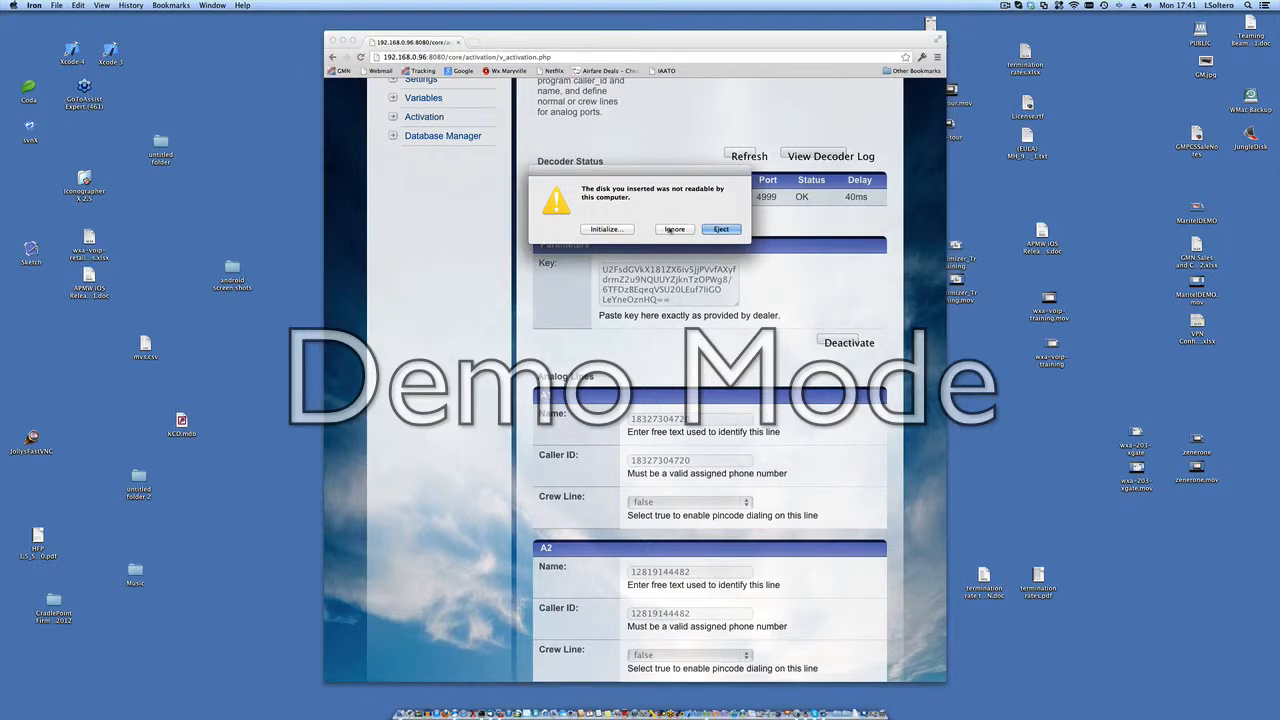
click(675, 229)
scroll(776, 397, down, 1)
scroll(776, 397, down, 1)
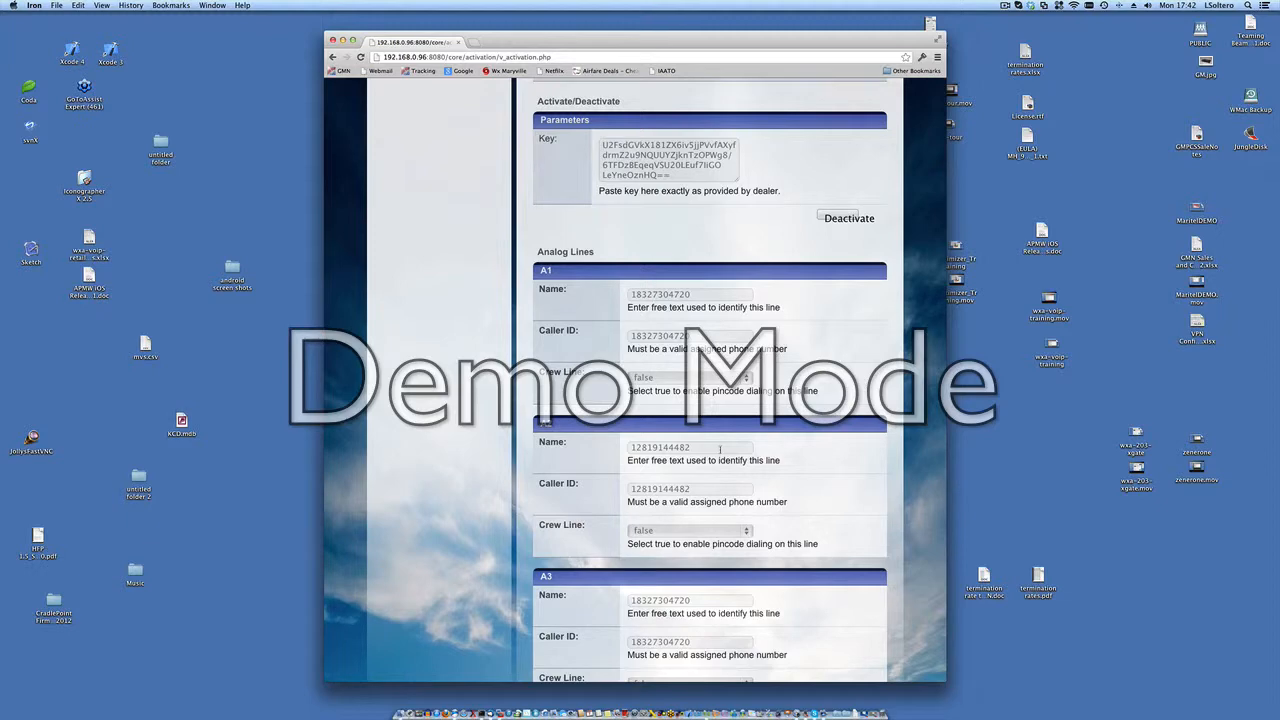
scroll(720, 449, up, 8)
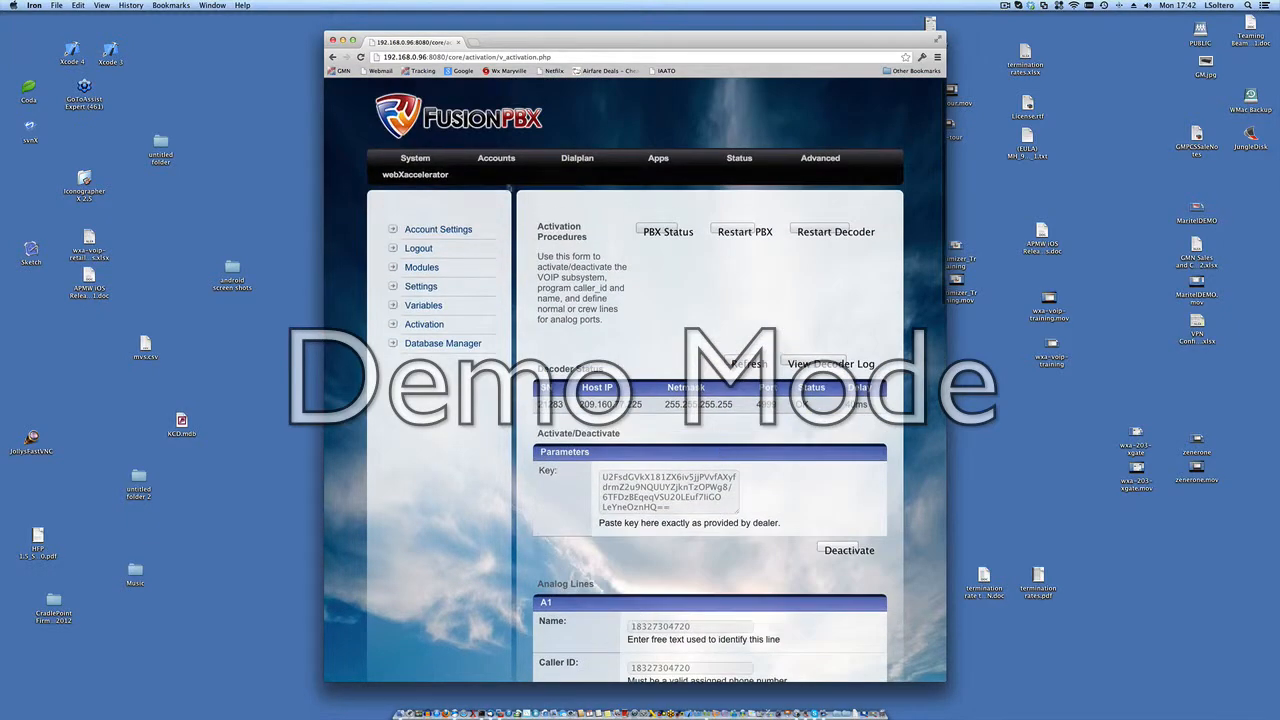
Step: Open the XFS Line 1 inbound route for editing from the dialplan's Inbound Routes
click(575, 158)
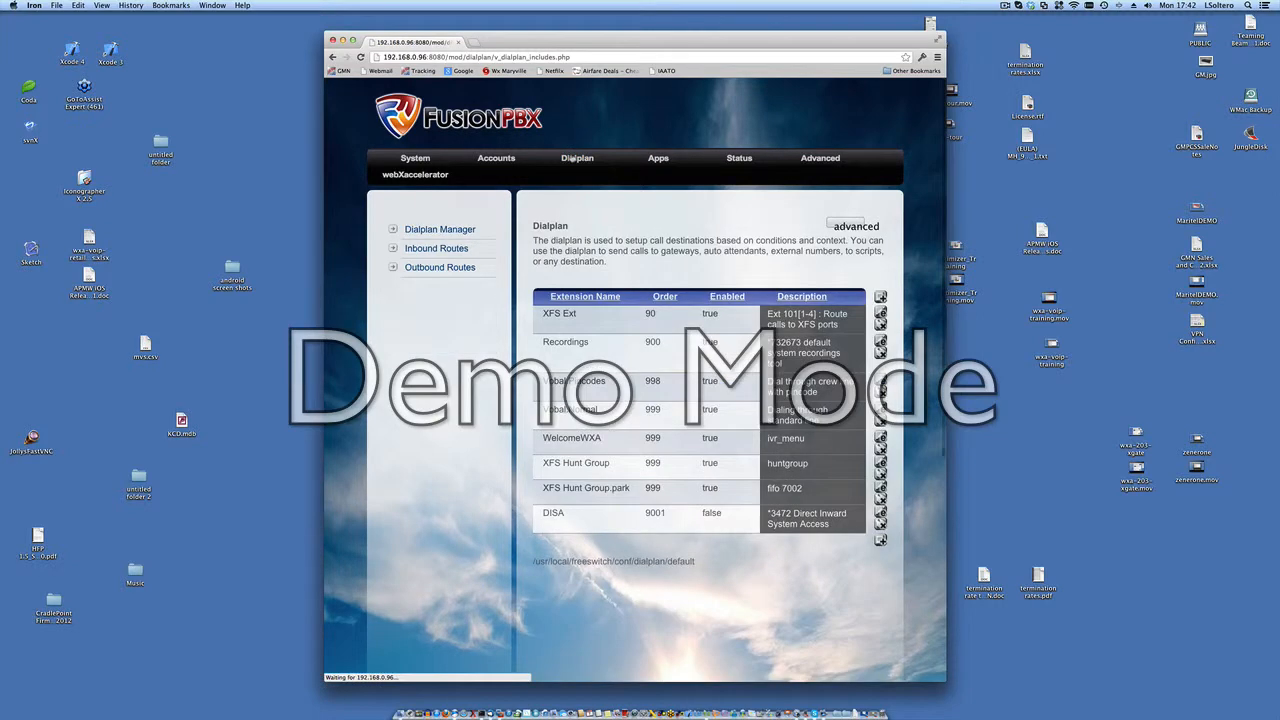
click(456, 252)
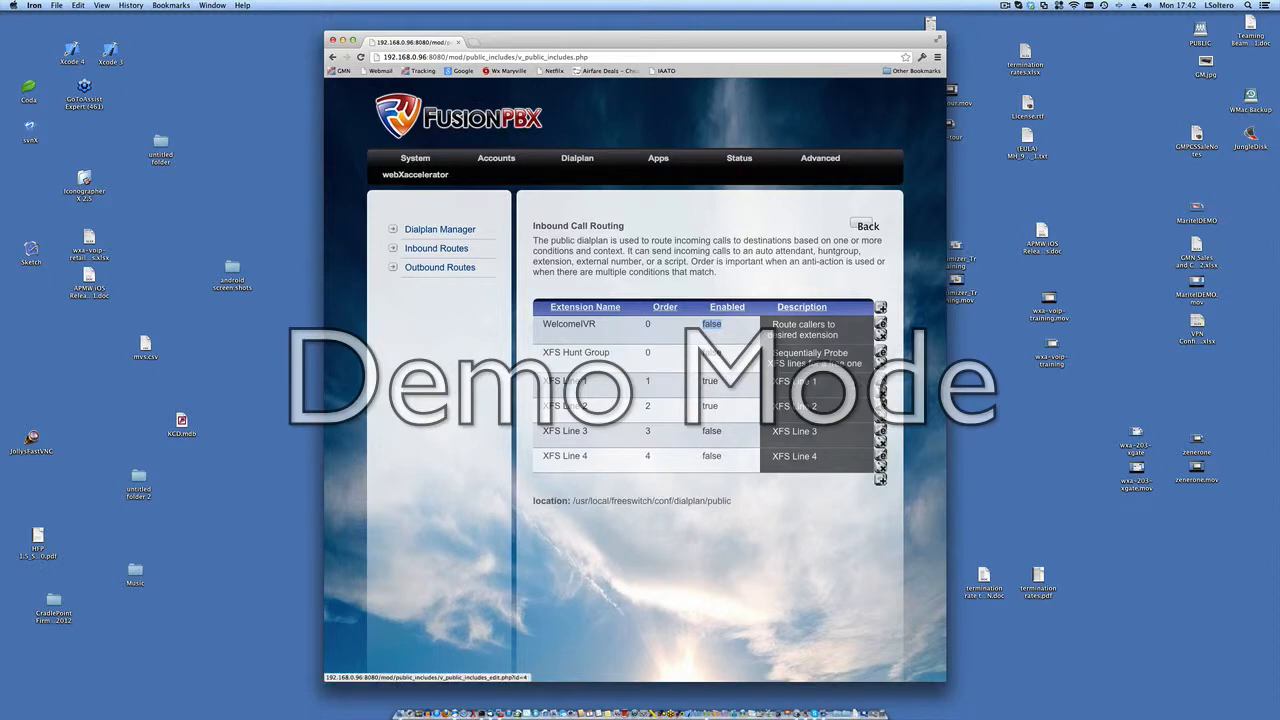
click(880, 381)
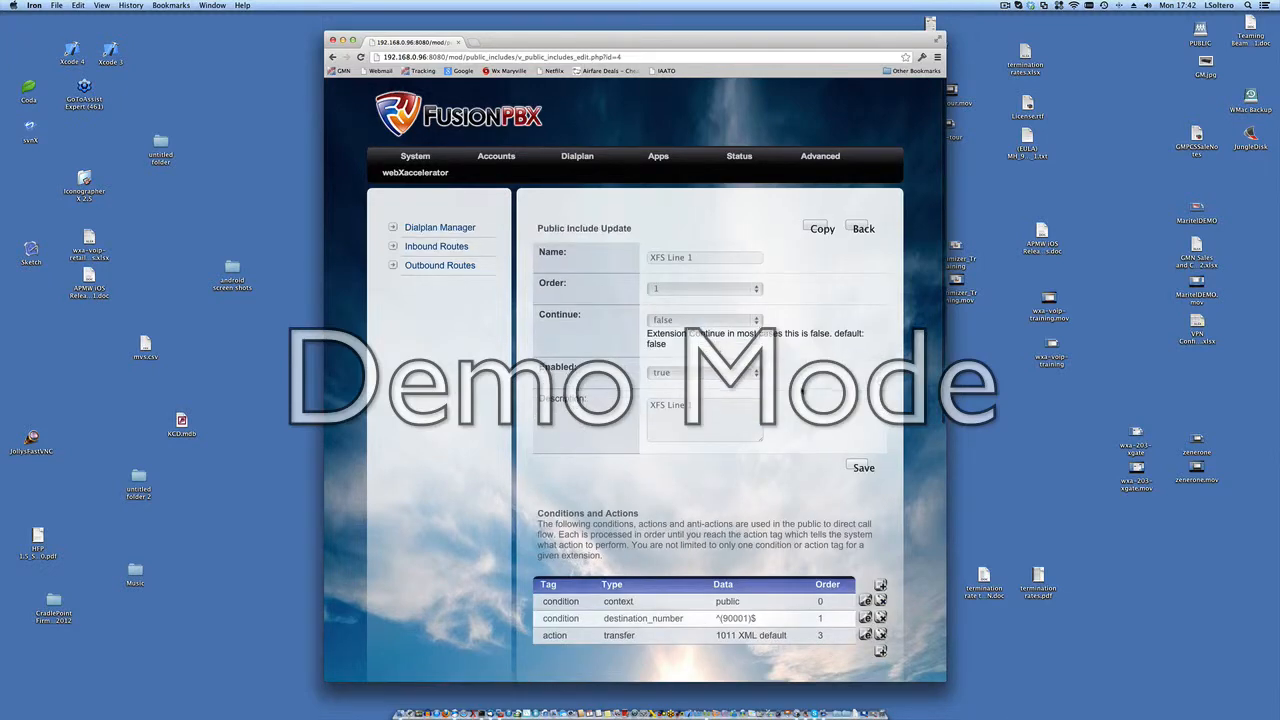
Step: Examine XFS Line 1's conditions and actions, and open its destination_number condition to view the detail form and examples
scroll(803, 392, down, 3)
scroll(803, 392, down, 2)
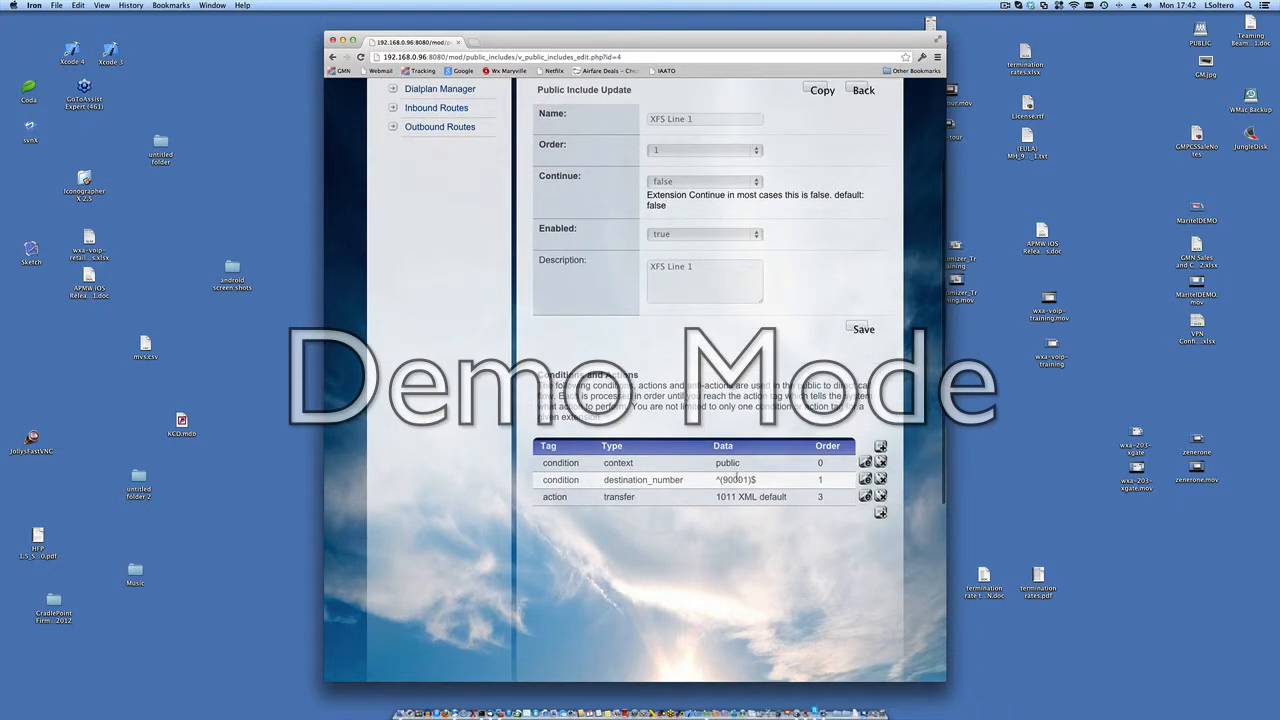
double_click(735, 479)
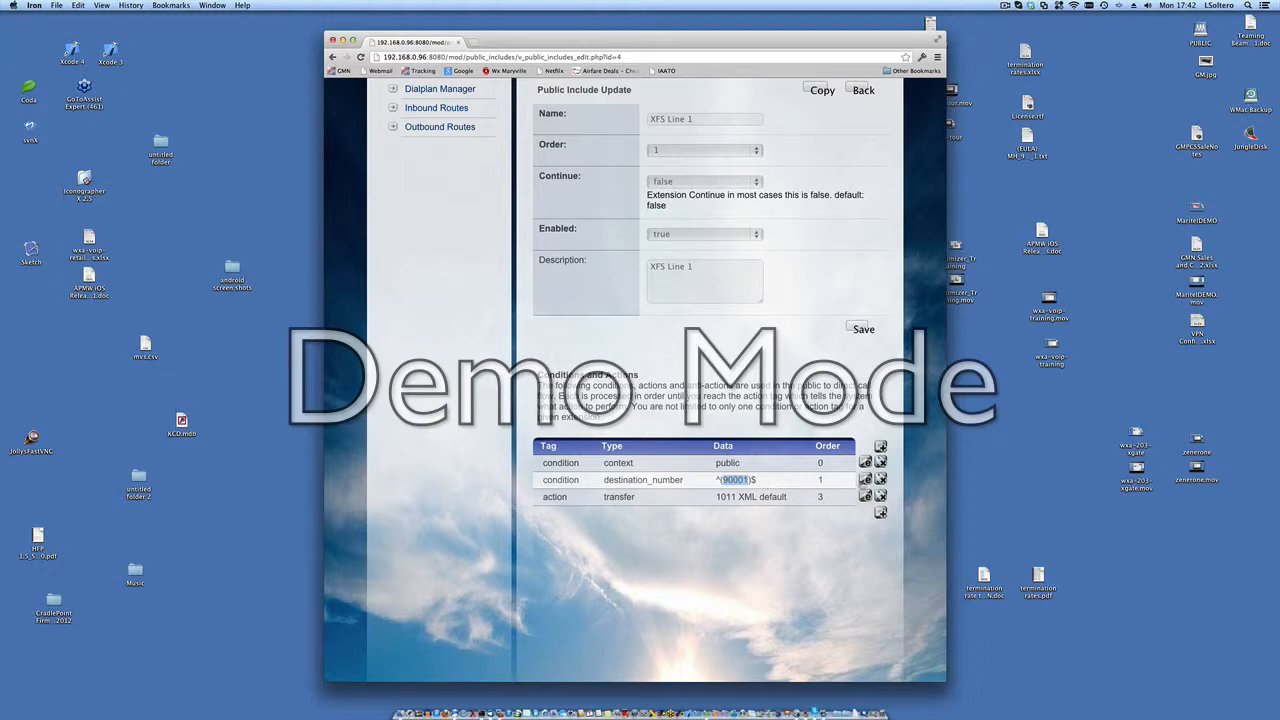
click(865, 480)
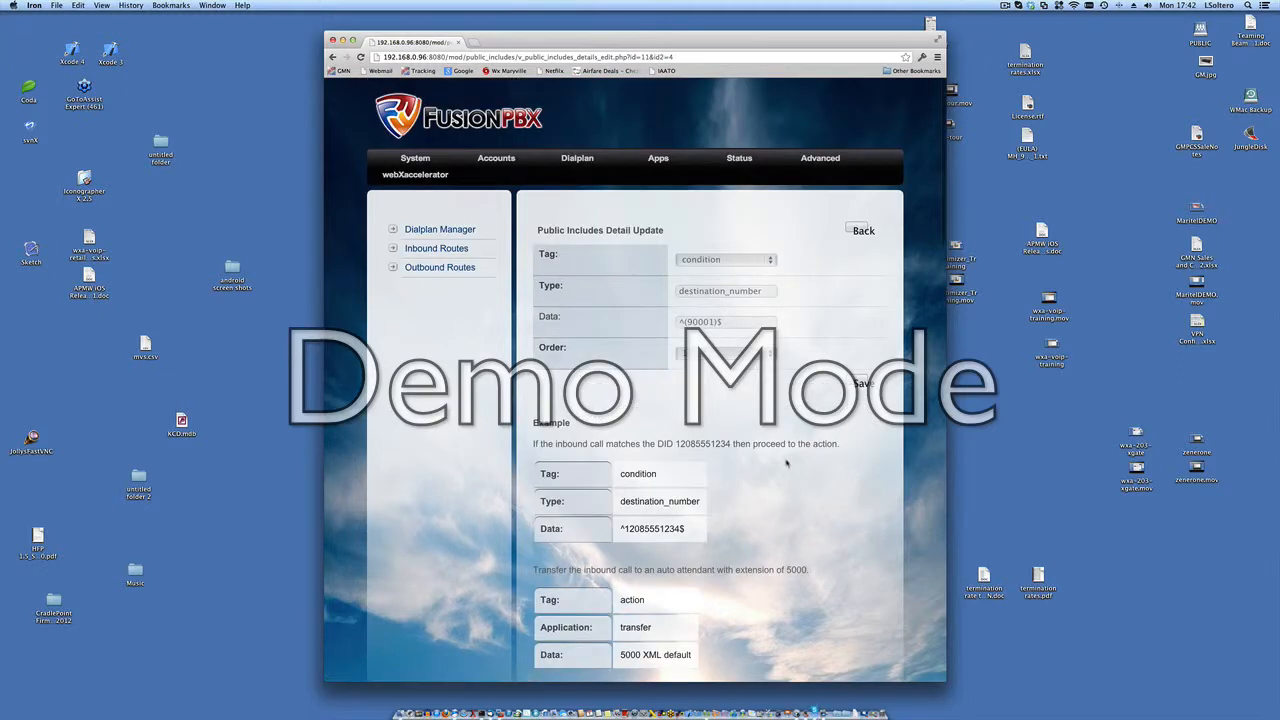
scroll(788, 463, down, 1)
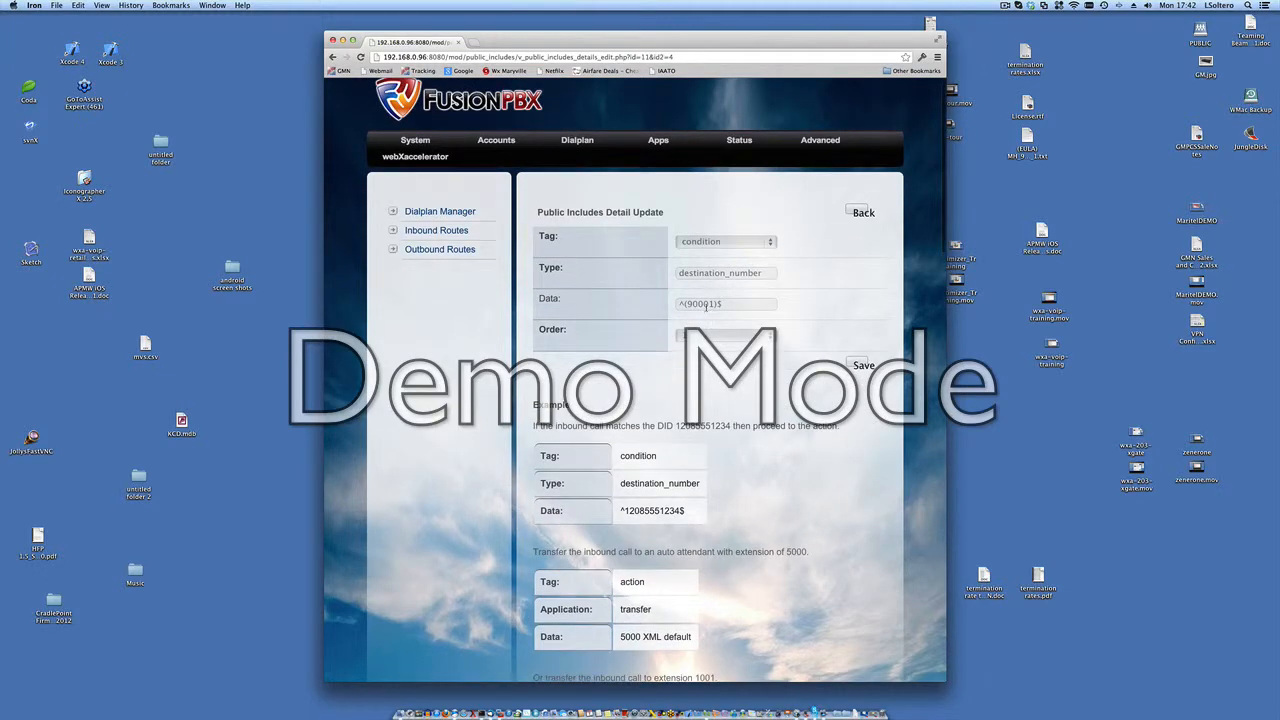
Step: Return from the destination_number detail form to the Inbound Call Routing list and check XFS Line 1's Enabled value
click(333, 57)
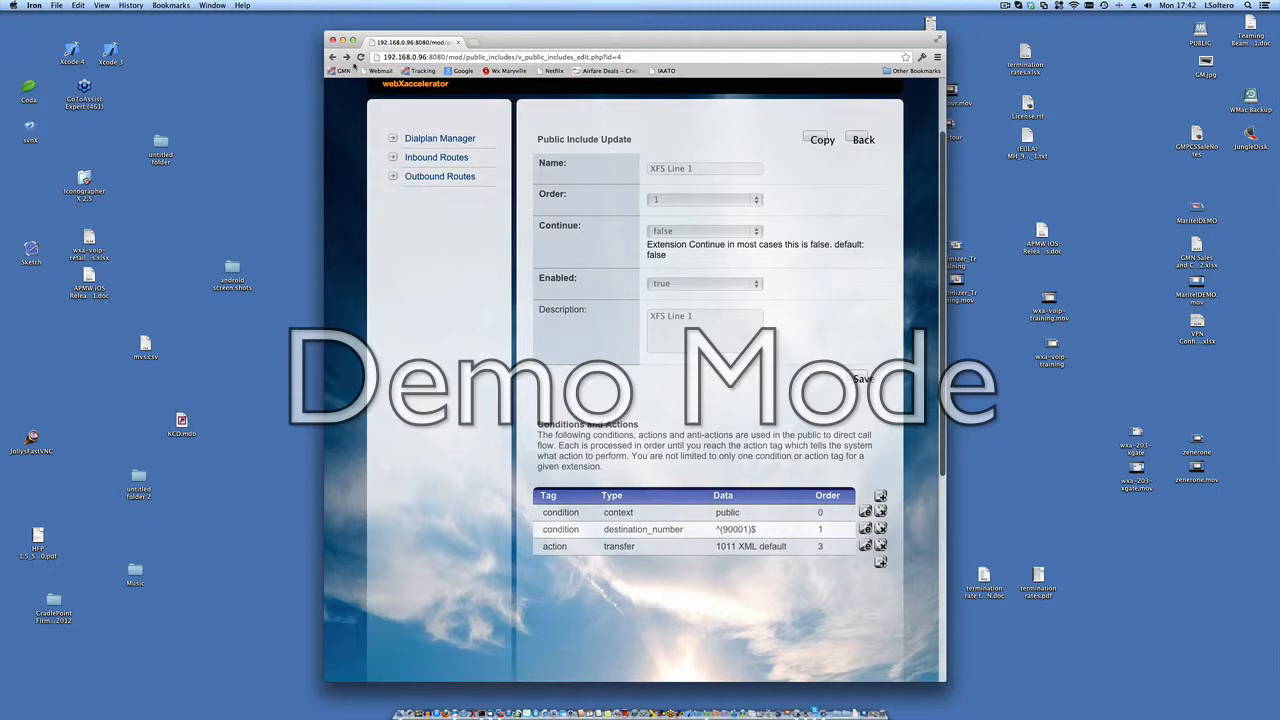
click(333, 57)
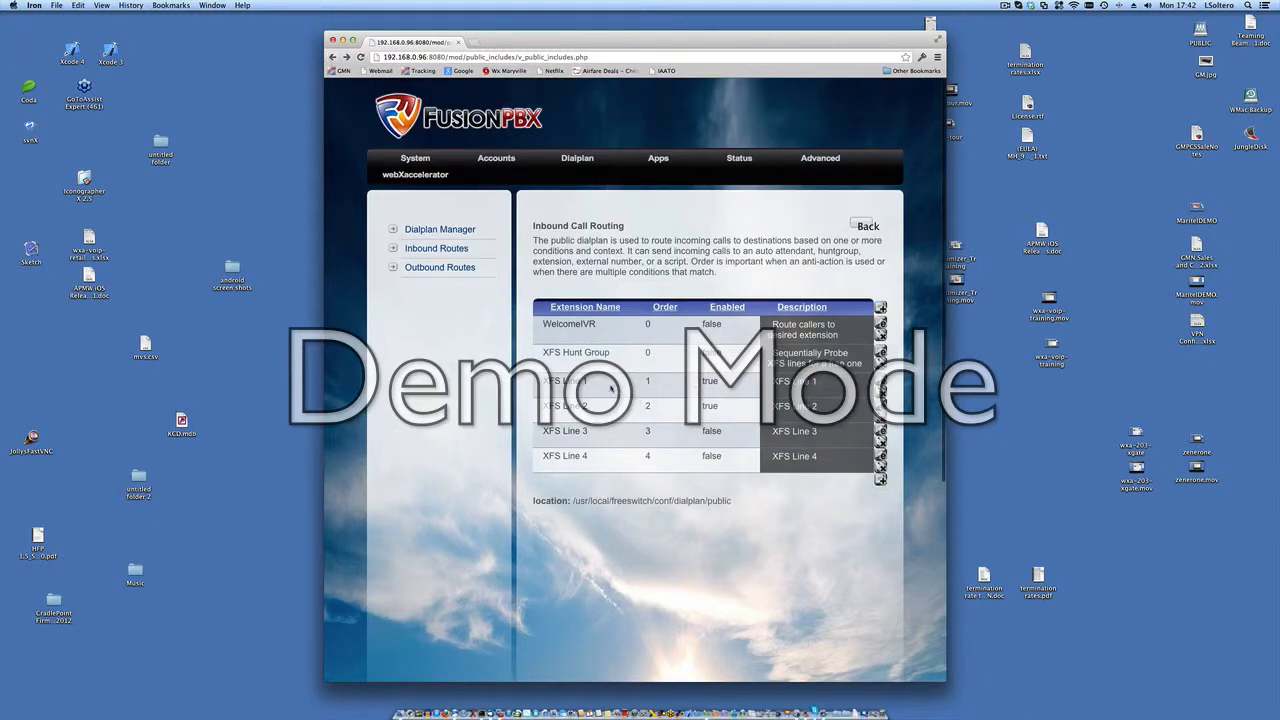
double_click(712, 381)
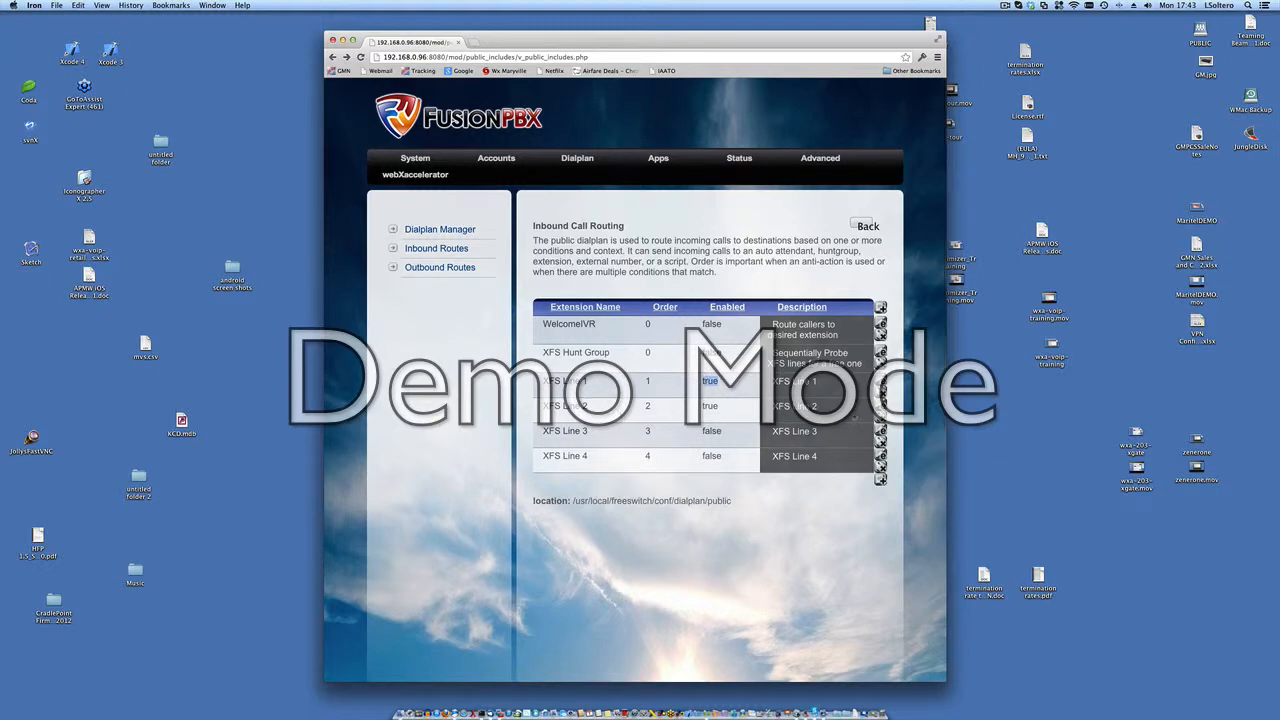
Step: Open the XFS Line 2 inbound route, examine its conditions and transfer action, and return to the Inbound Routes list
click(880, 405)
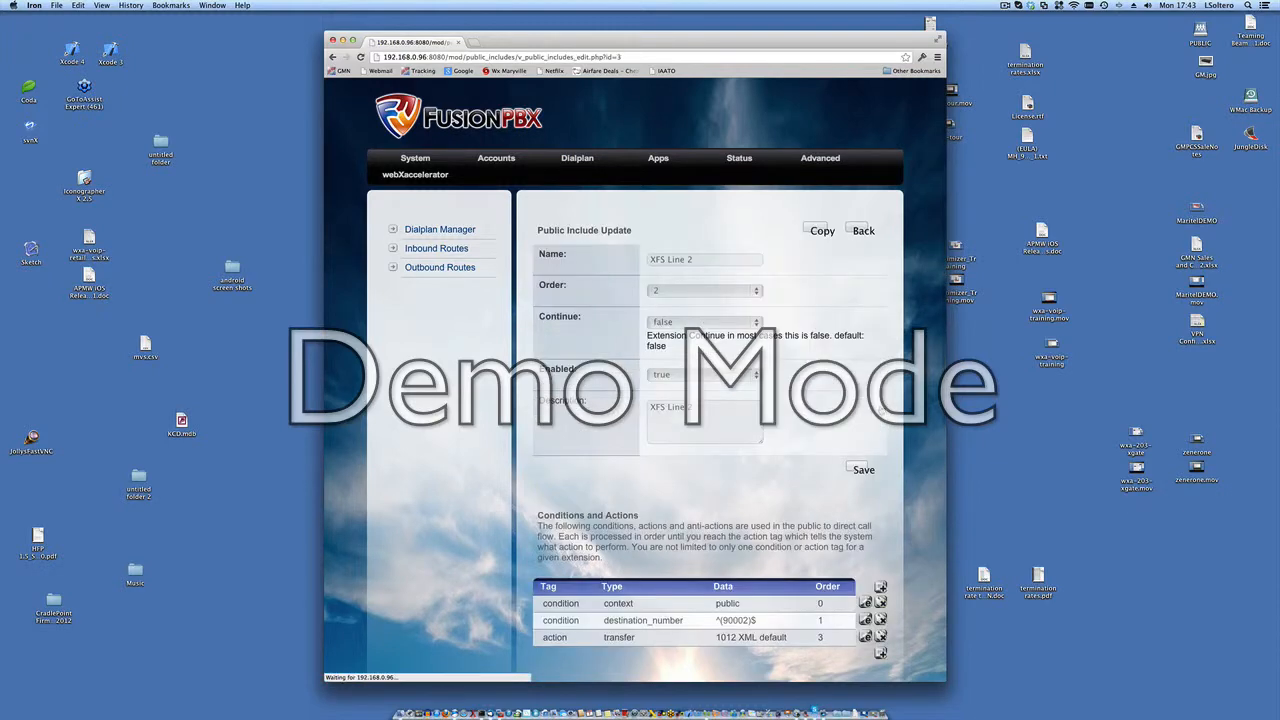
scroll(760, 460, down, 3)
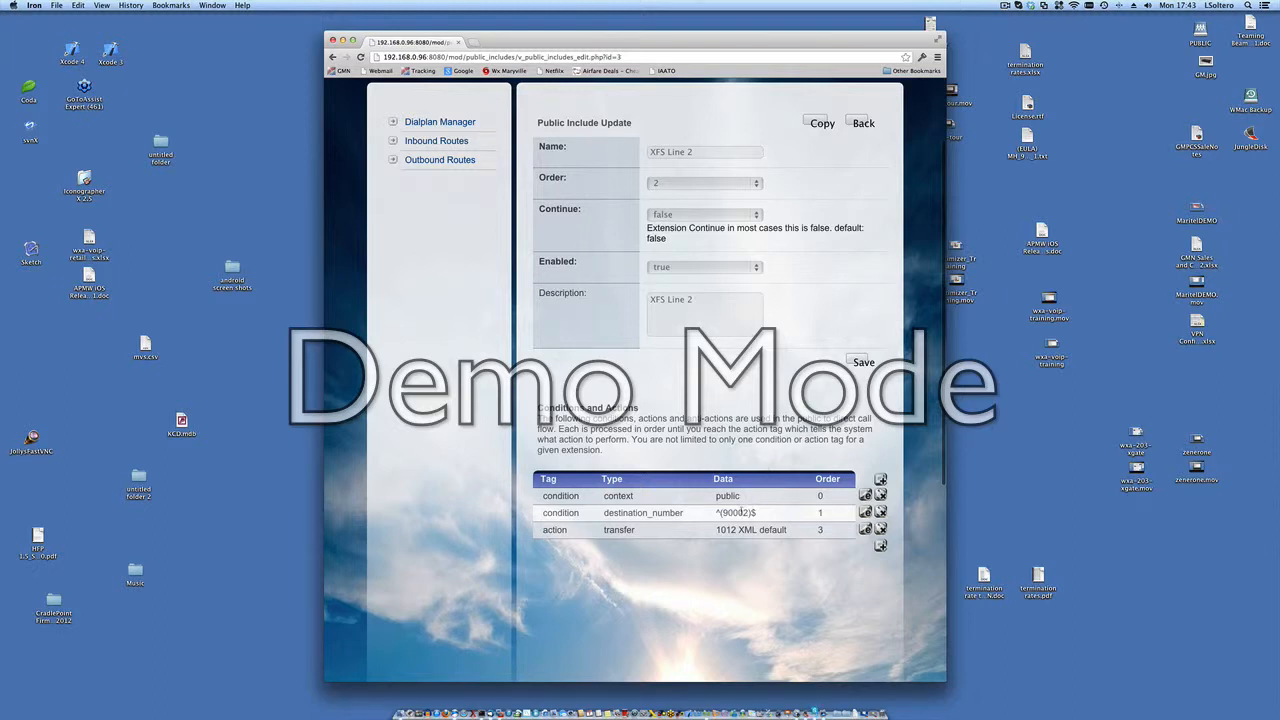
scroll(776, 461, up, 3)
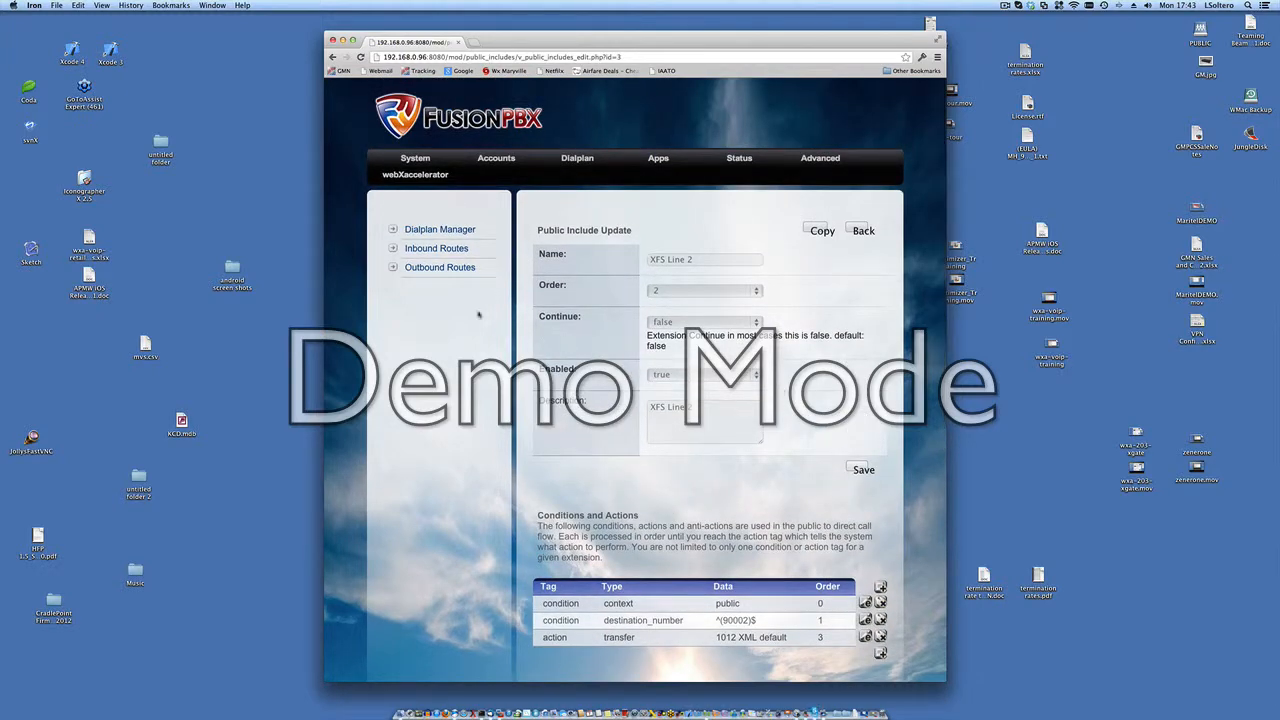
click(442, 251)
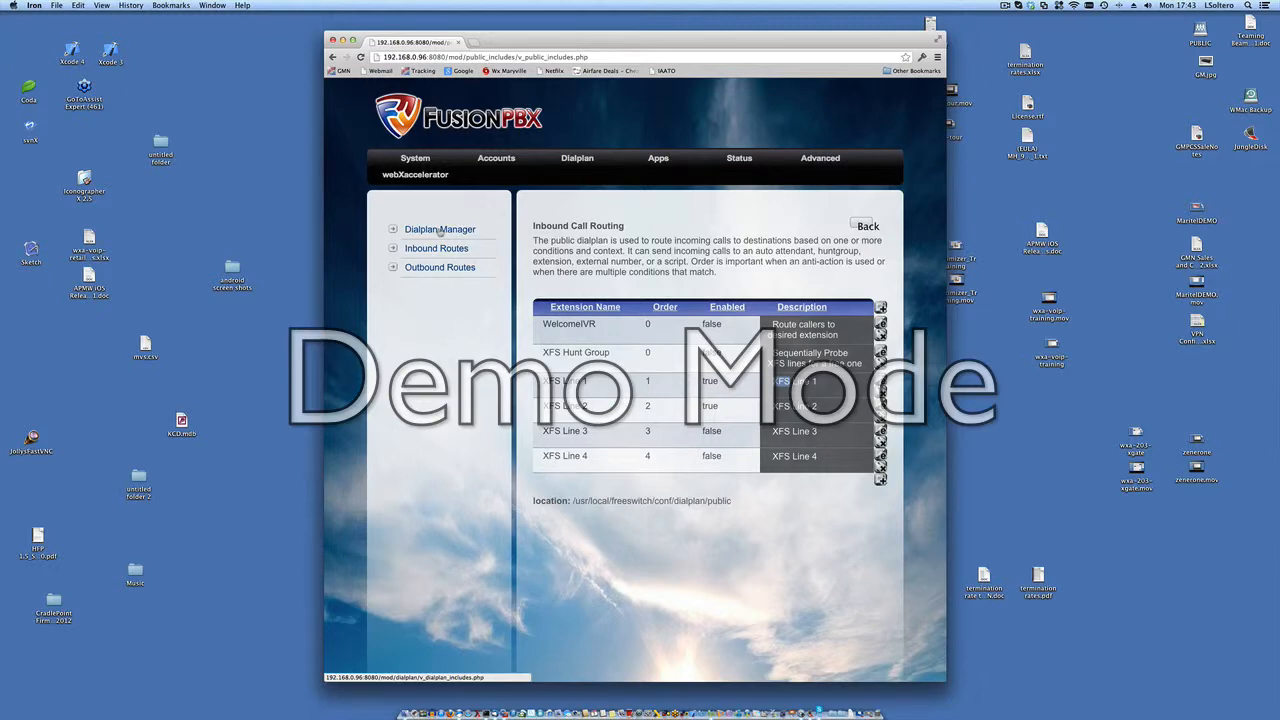
Step: Open the system's Activation page and review the name, caller ID and crew line settings of analog lines A1 to A4
click(424, 163)
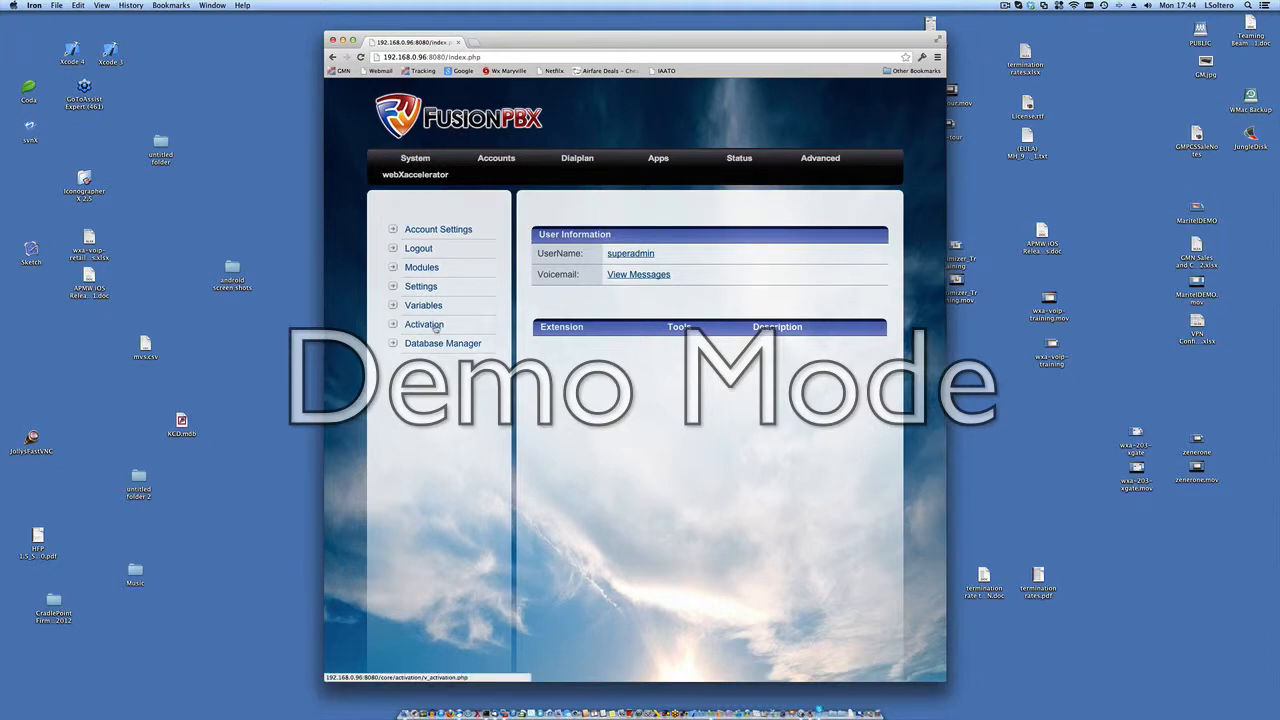
click(435, 326)
scroll(708, 478, down, 5)
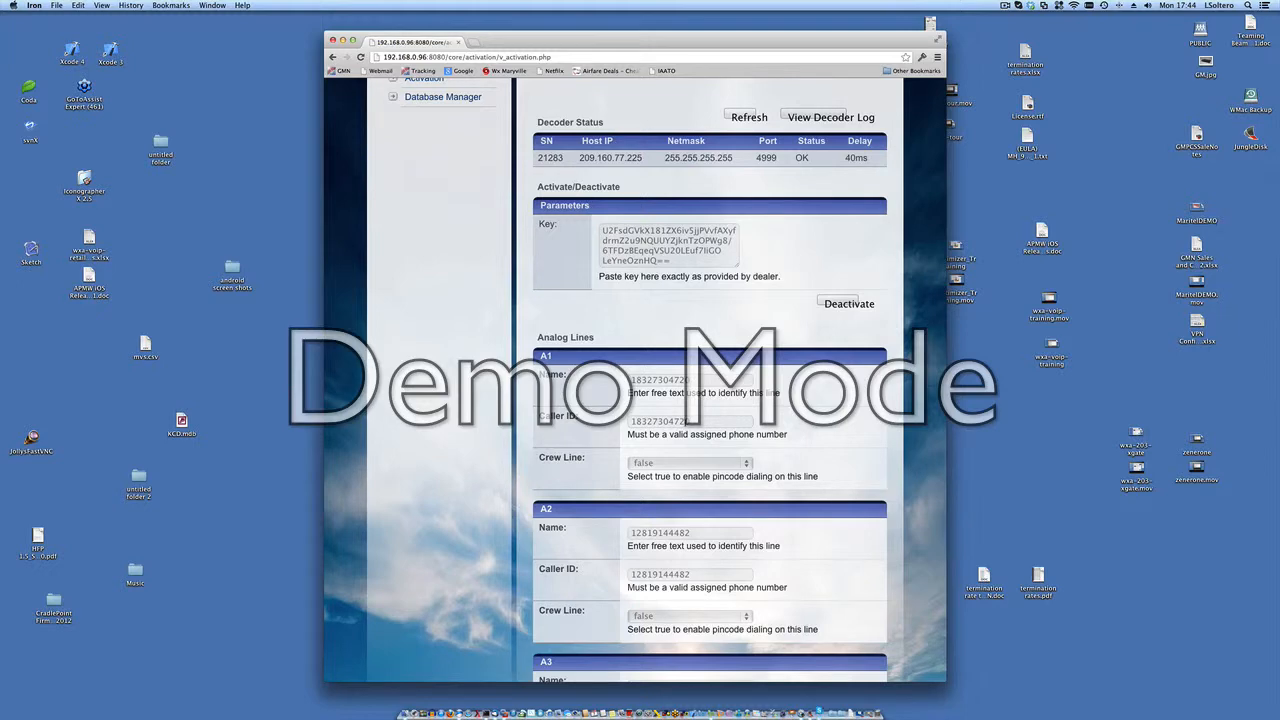
scroll(787, 438, down, 5)
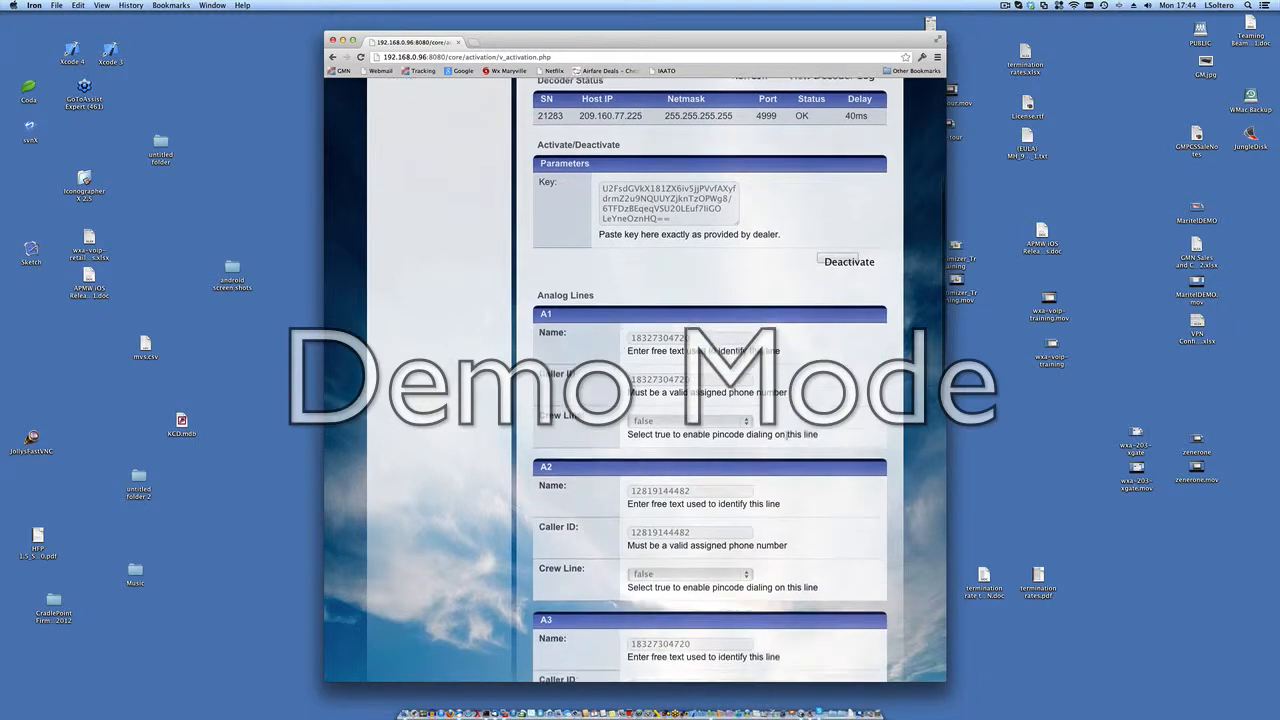
scroll(787, 438, down, 4)
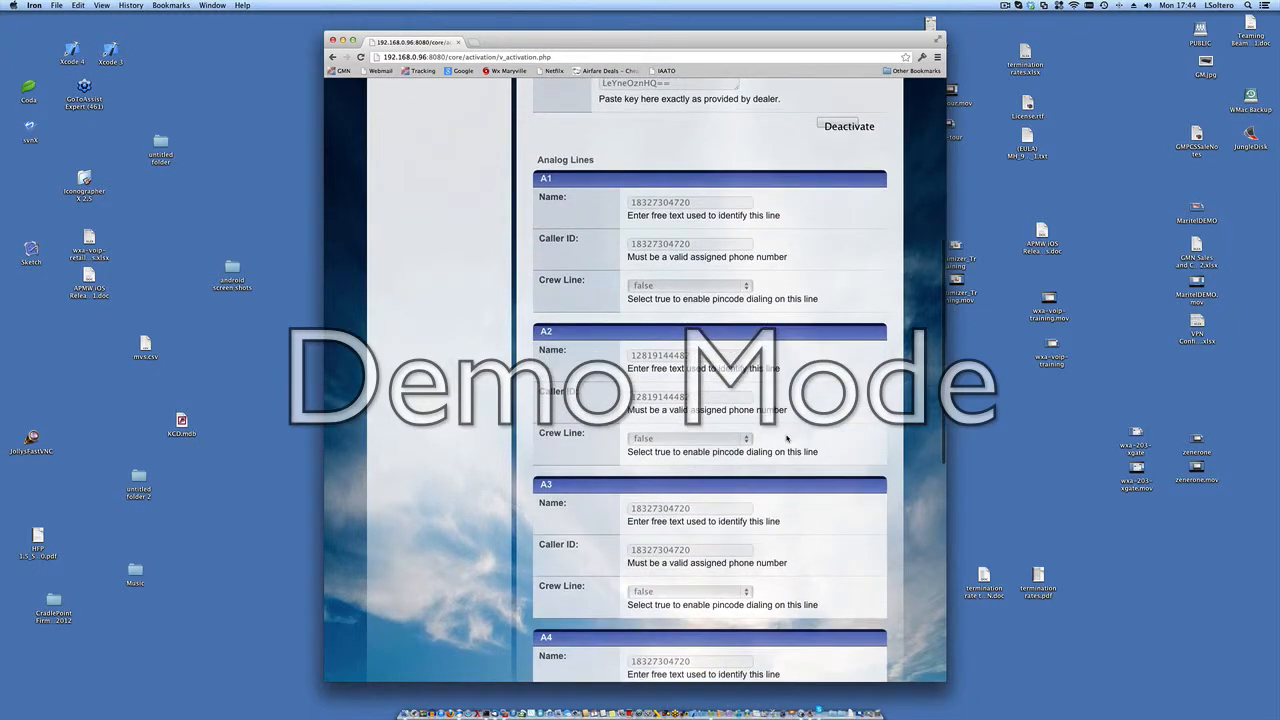
scroll(787, 438, down, 2)
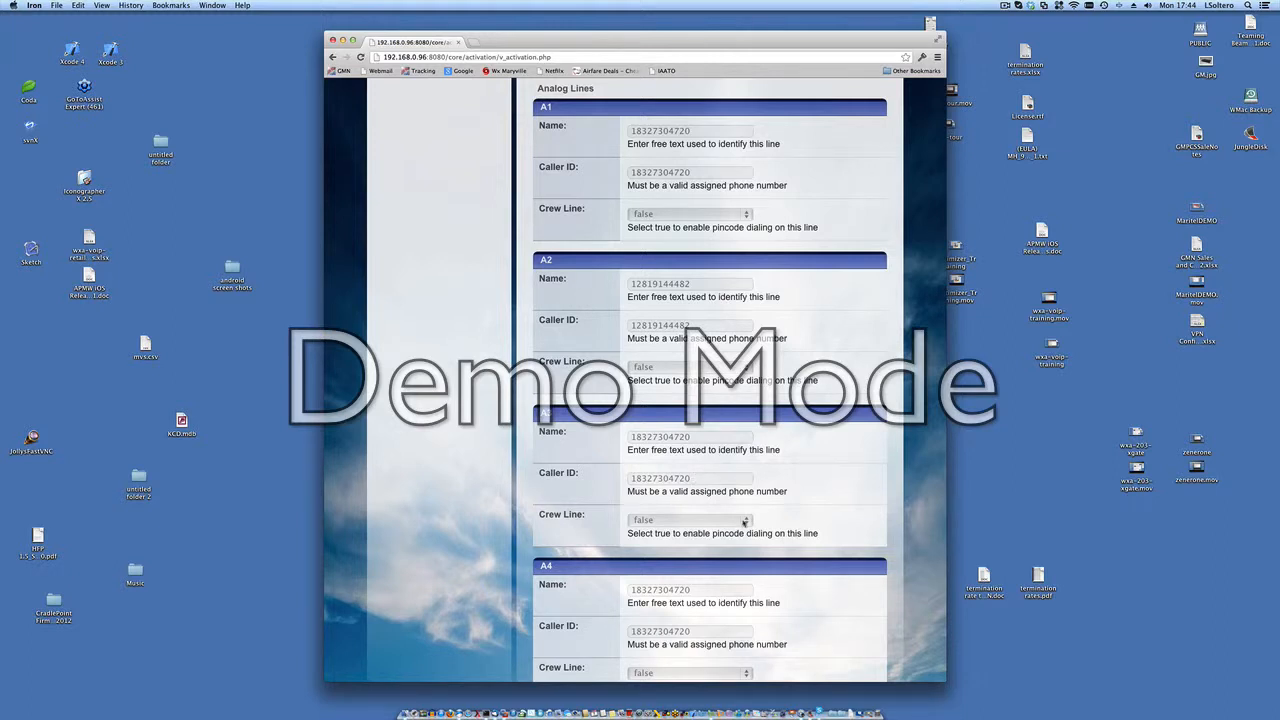
Step: View the Crew Line options for analog line A3, dismiss them, and return to the activation procedures and decoder status
click(744, 522)
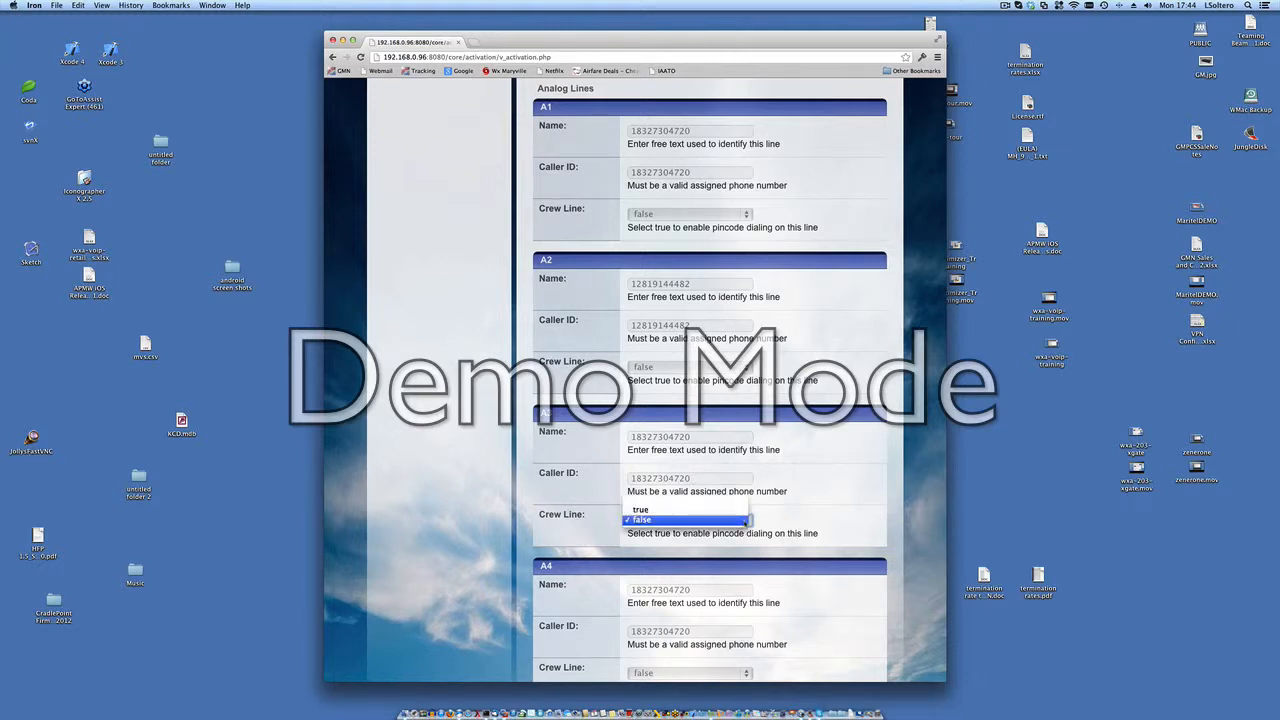
click(806, 508)
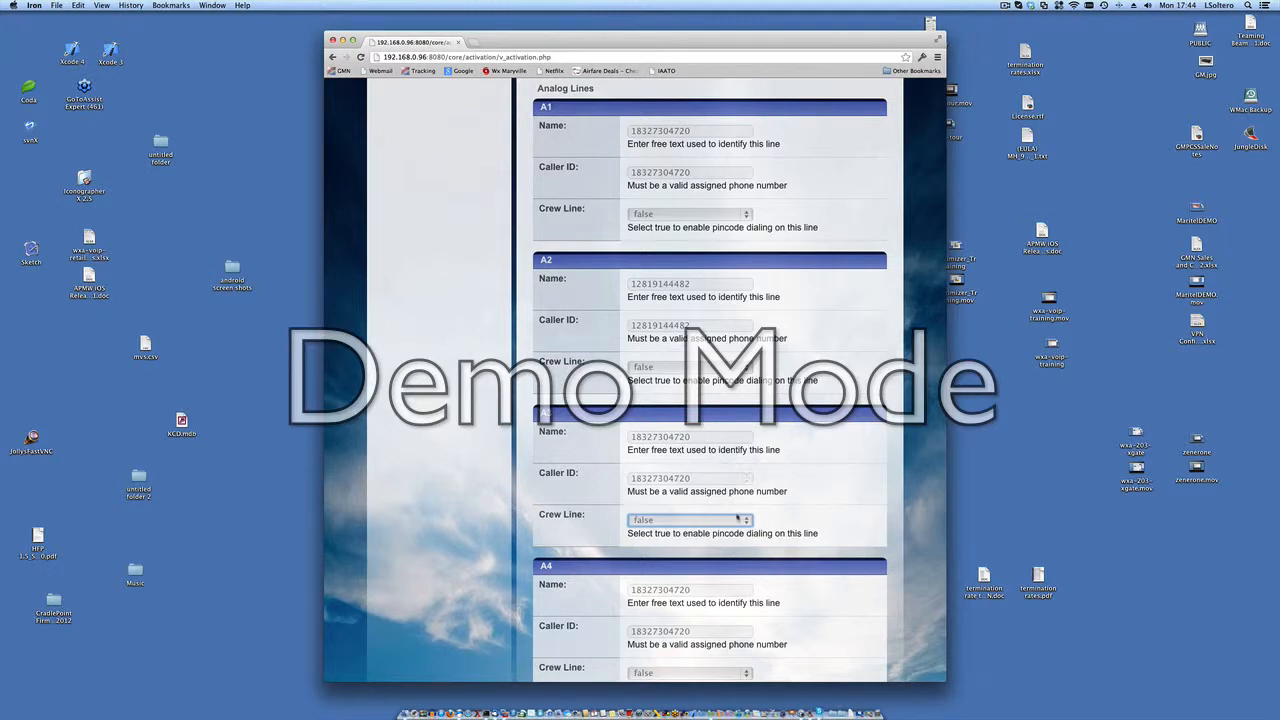
scroll(771, 487, up, 2)
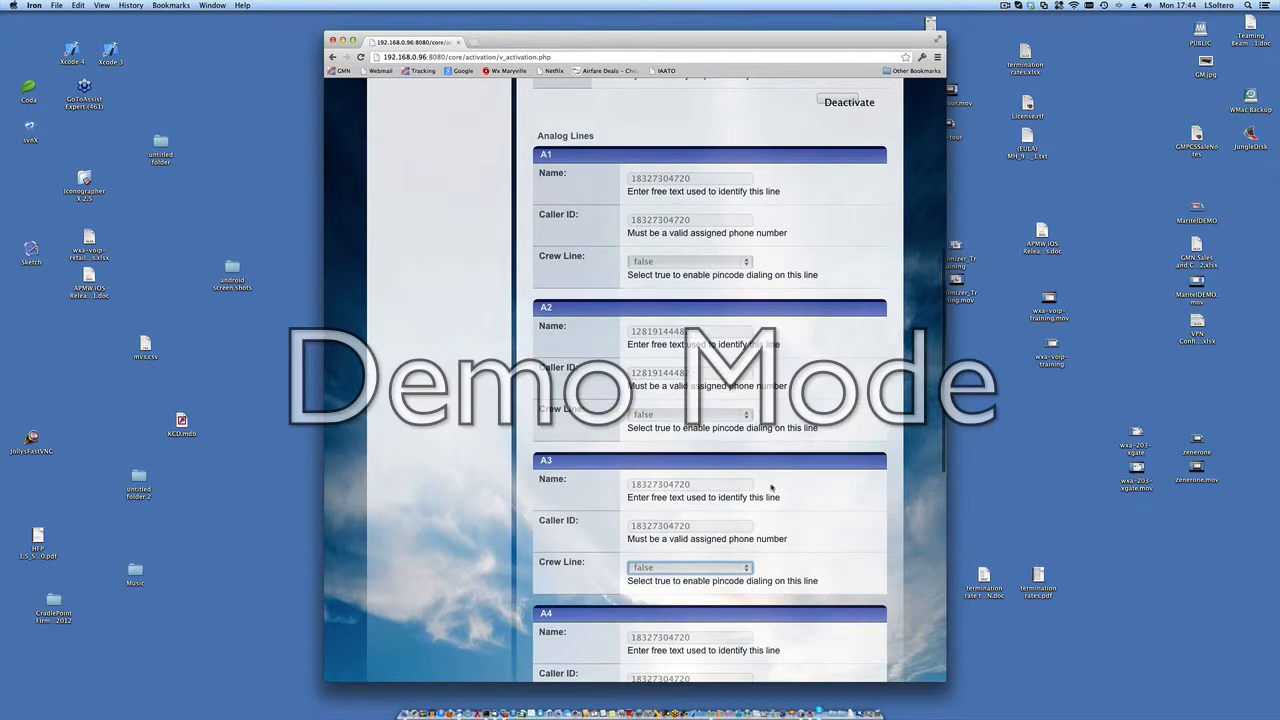
scroll(771, 487, down, 1)
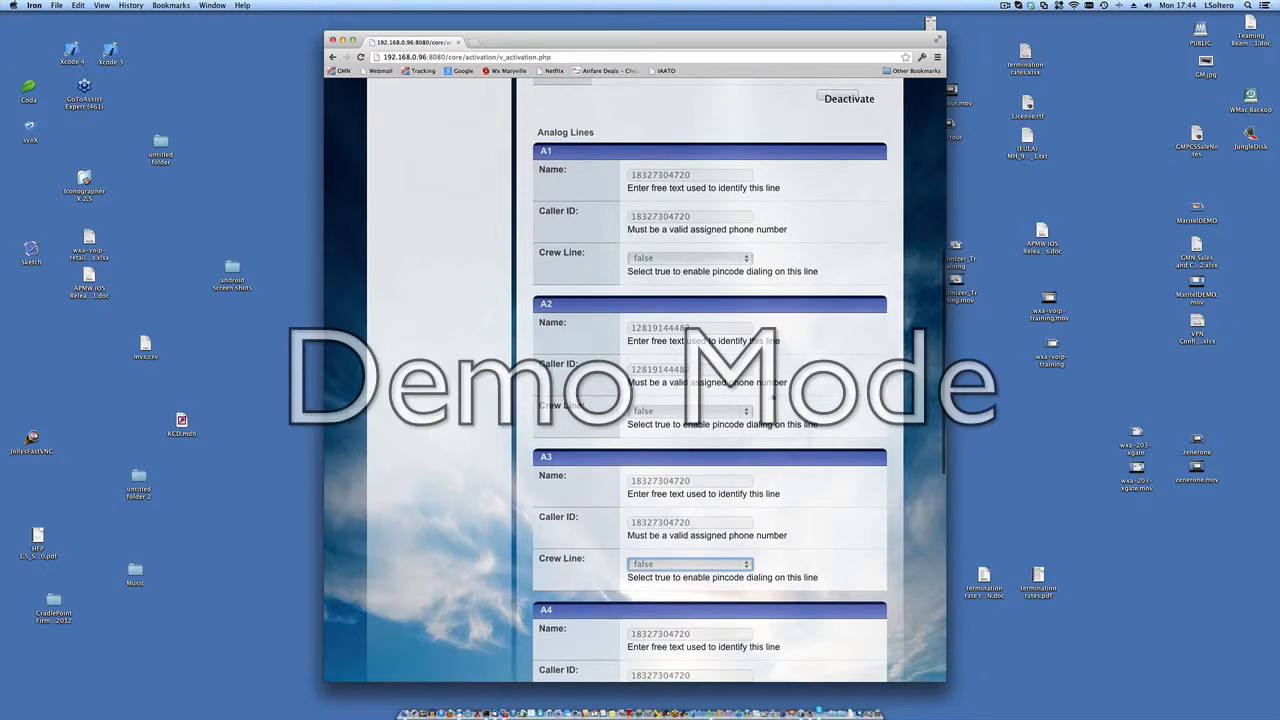
scroll(792, 470, up, 10)
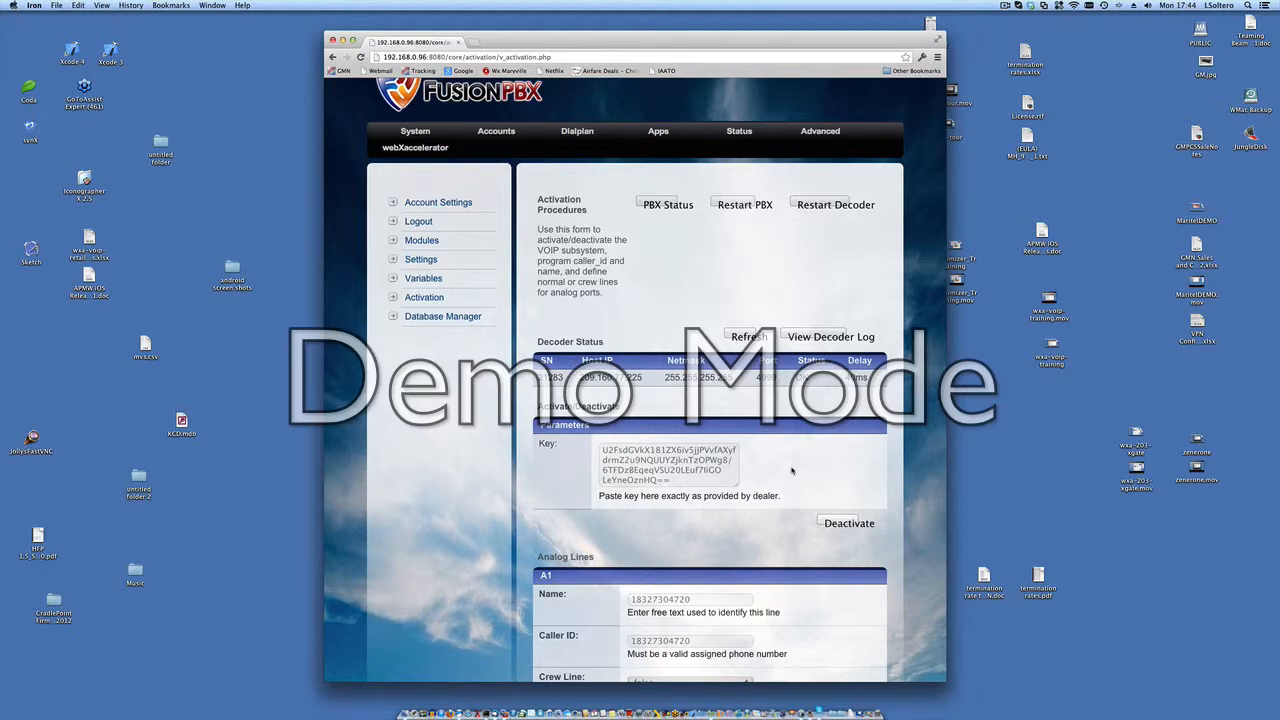
key(super+space)
text(scr)
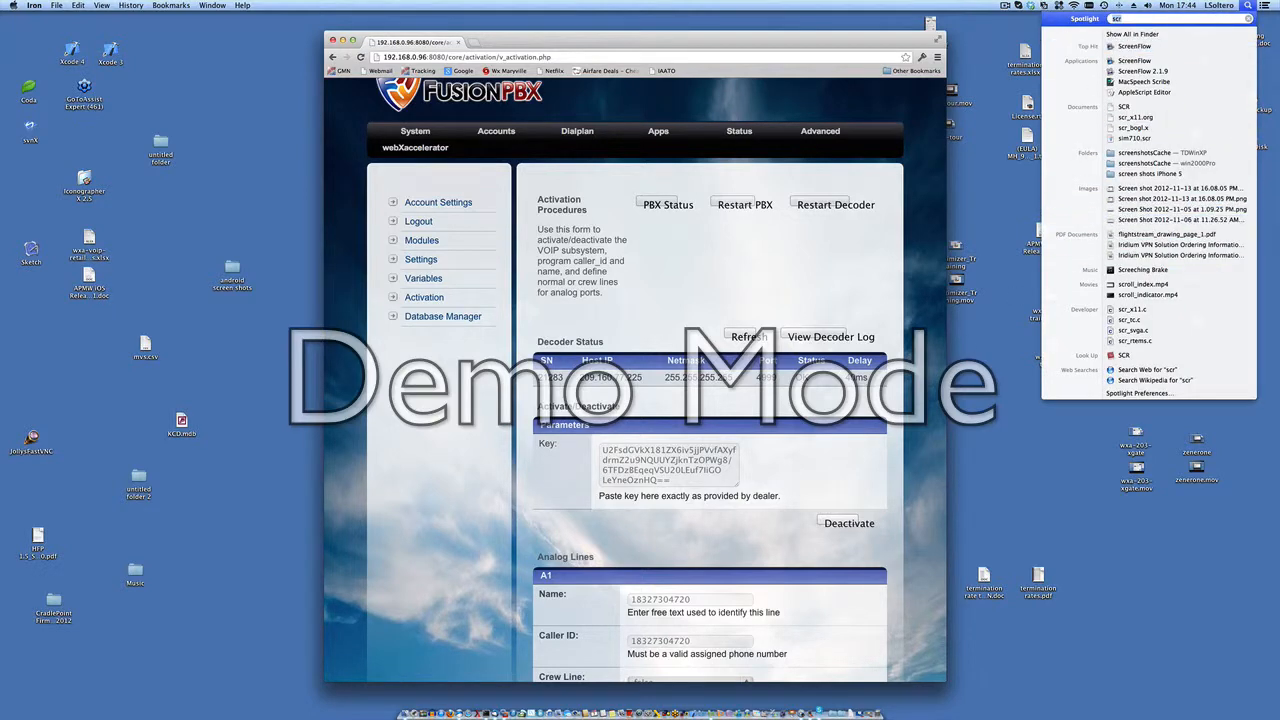
click(1004, 6)
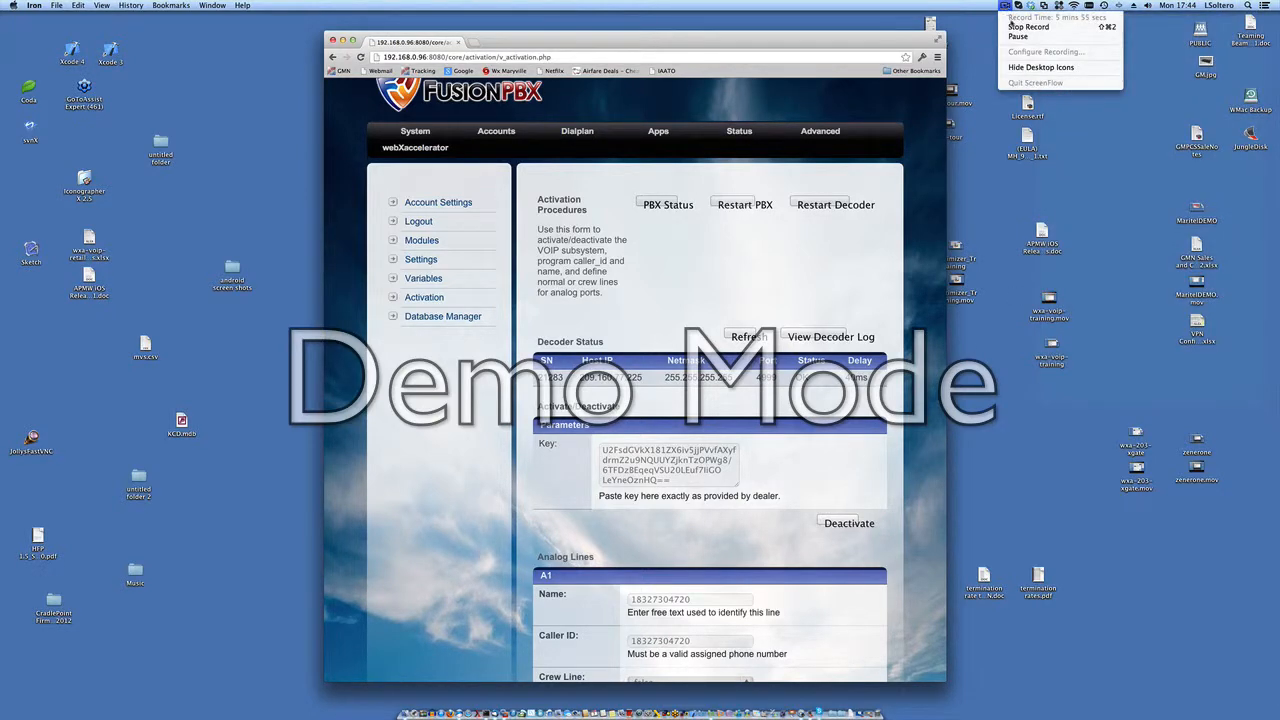